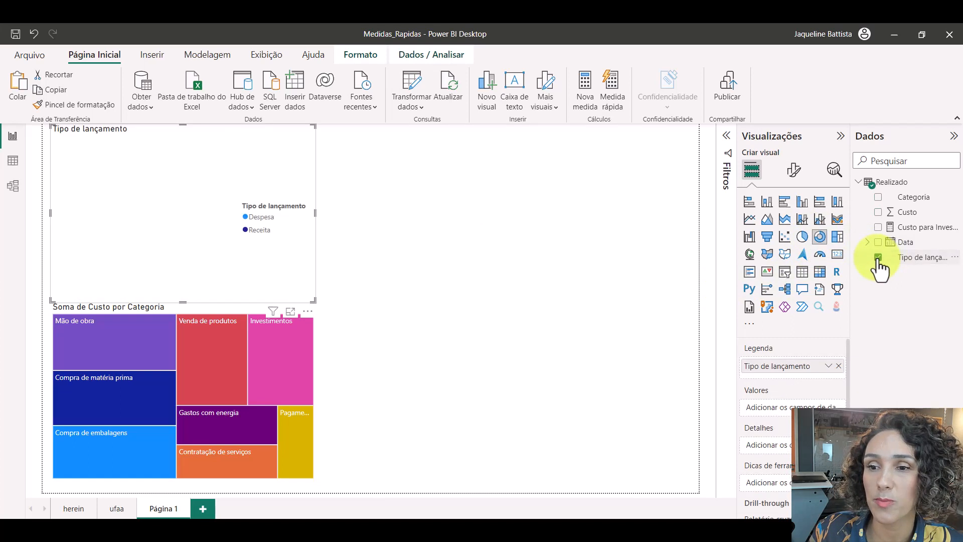
- Add Custo to the values of the Tipo de lançamento donut chart and cross-highlight the page by Despesa, then by Receita
click(878, 212)
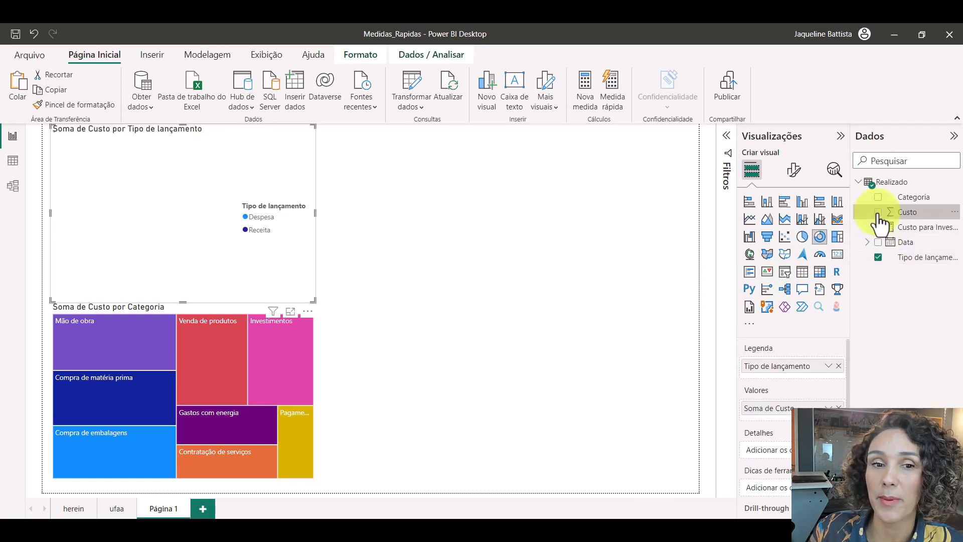
click(187, 222)
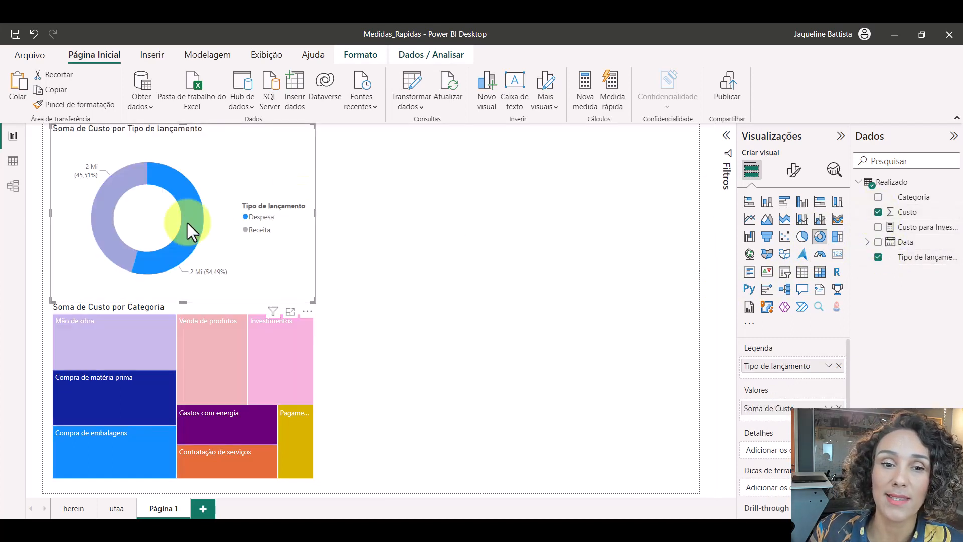
click(111, 229)
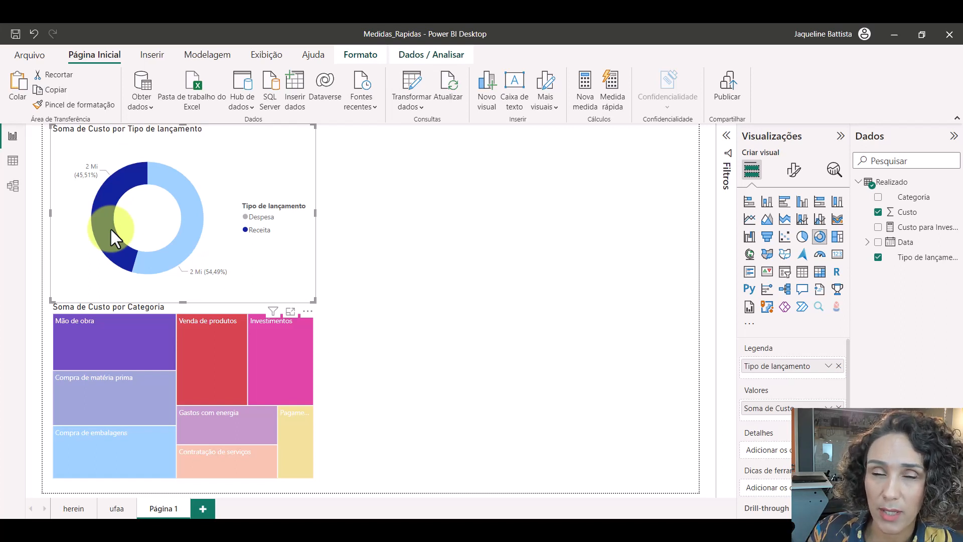
- Turn on data labels for the Soma de Custo por Categoria treemap and enlarge it across the page
click(156, 314)
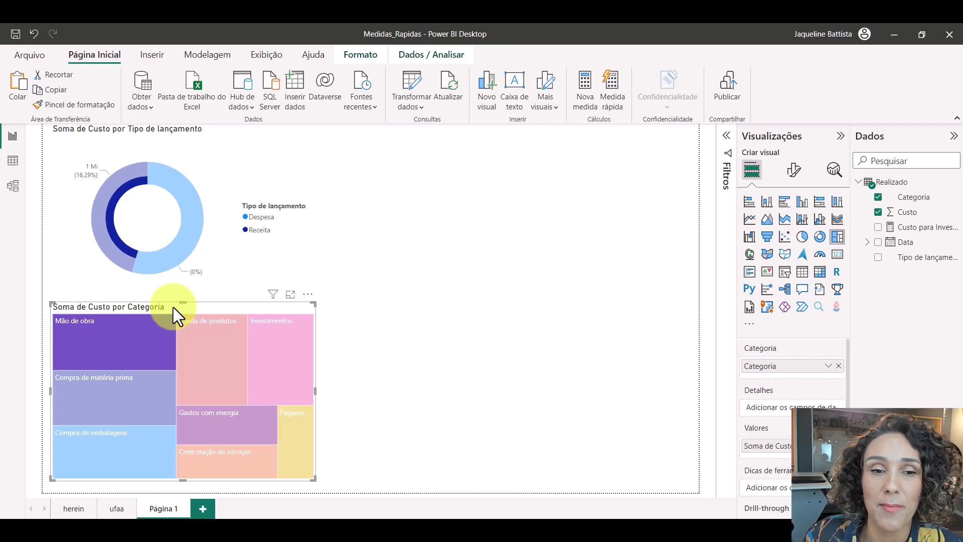
click(793, 171)
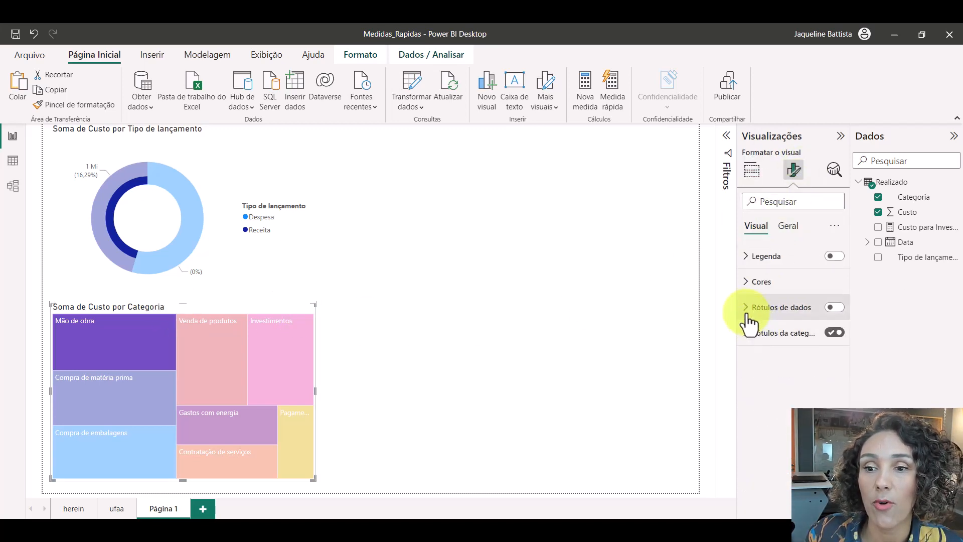
click(833, 307)
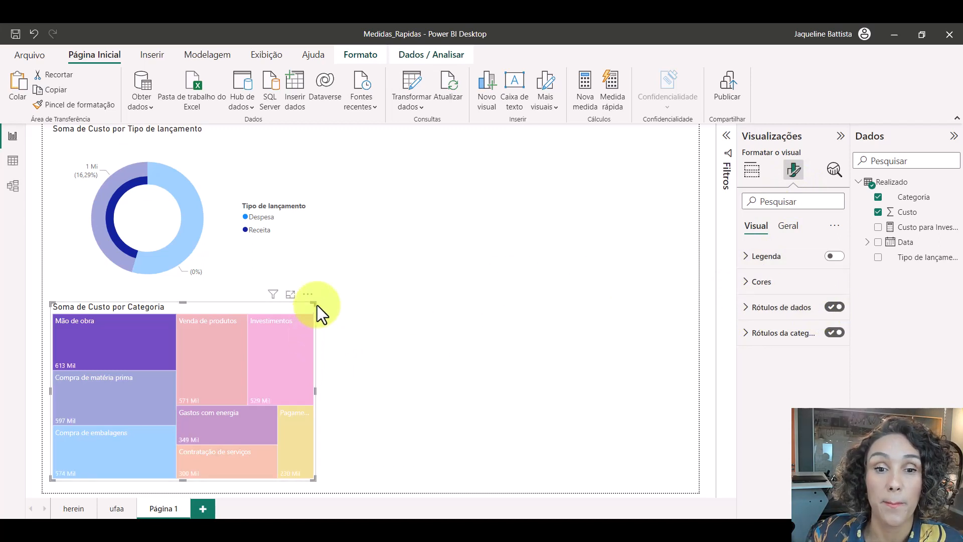
drag(314, 303, 428, 292)
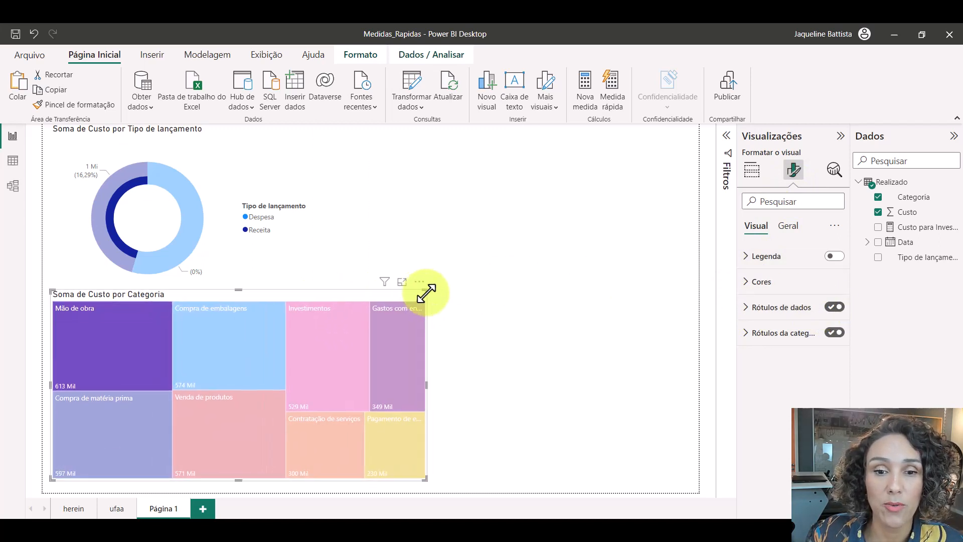
- Cross-highlight the treemap by the donut chart's Despesa slice and clear that selection
click(155, 256)
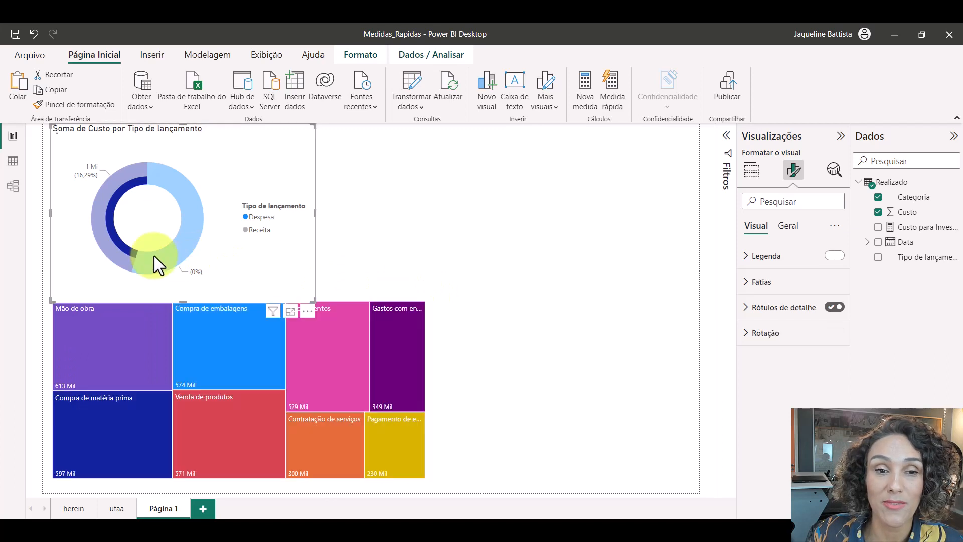
click(459, 234)
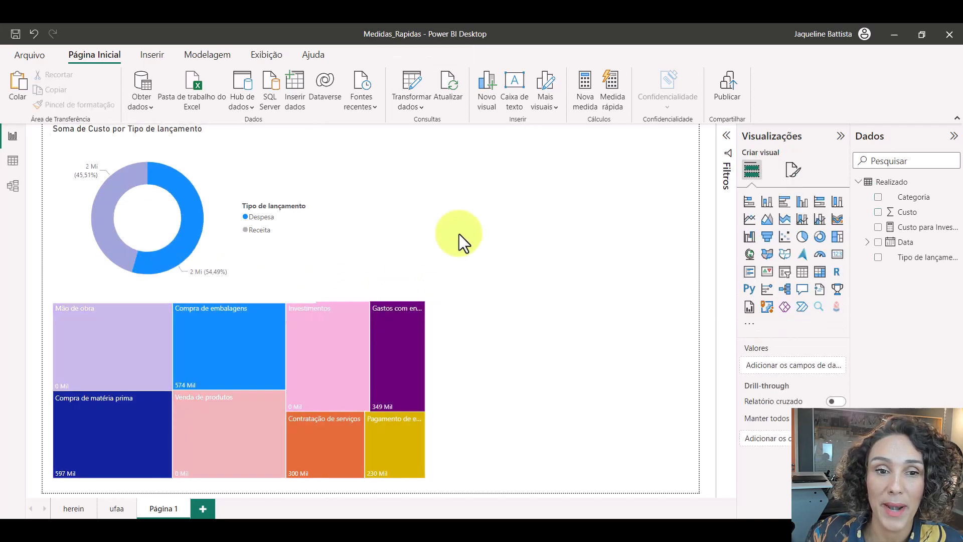
click(256, 232)
click(195, 241)
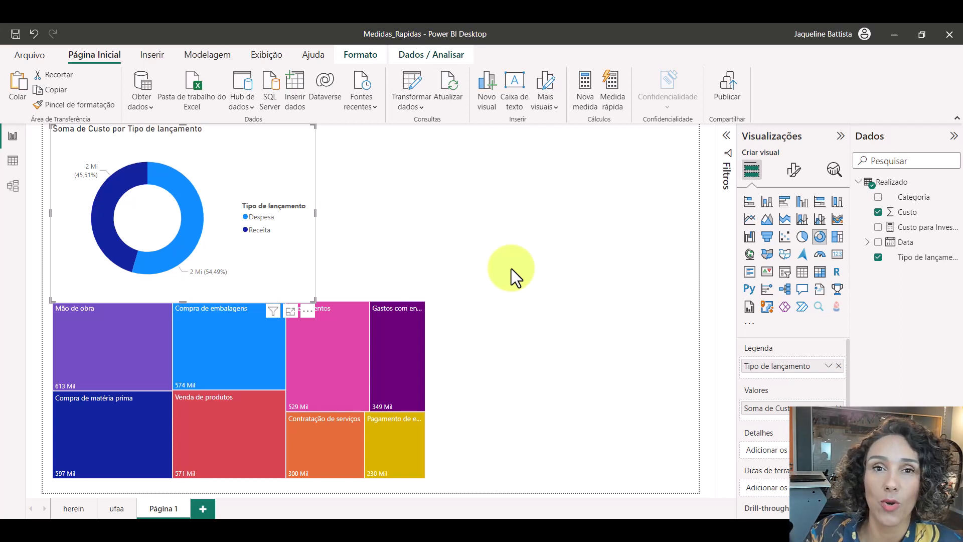
- Turn on data labels for the treemap on the herein page
click(73, 508)
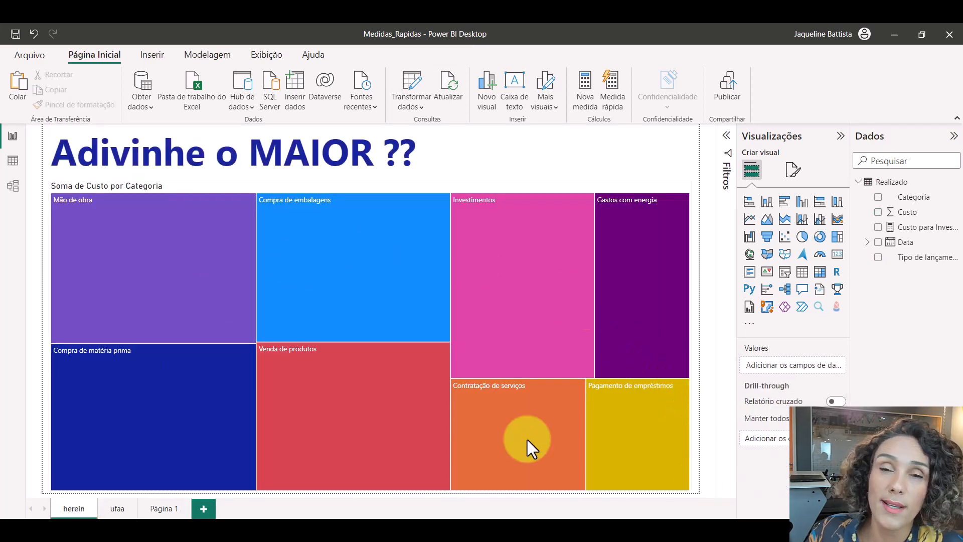
click(675, 188)
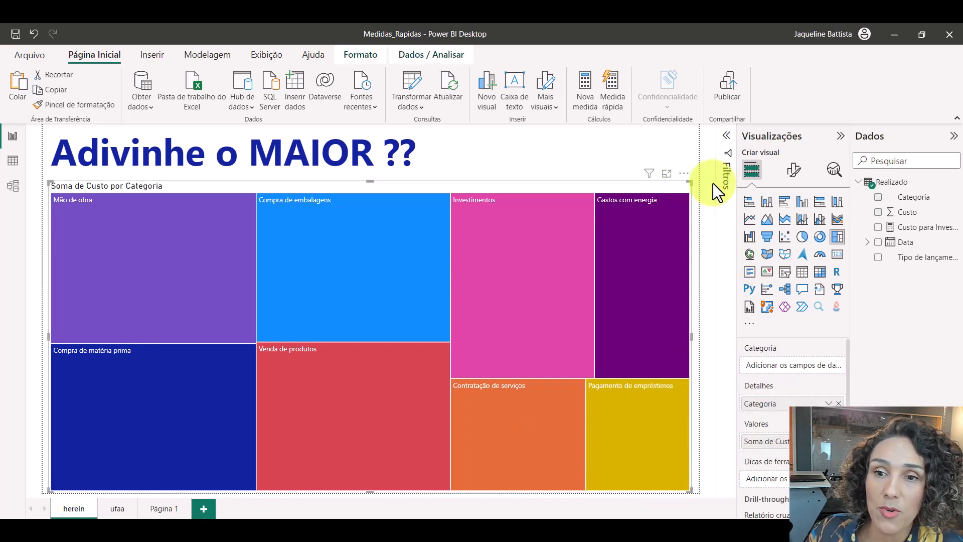
click(793, 170)
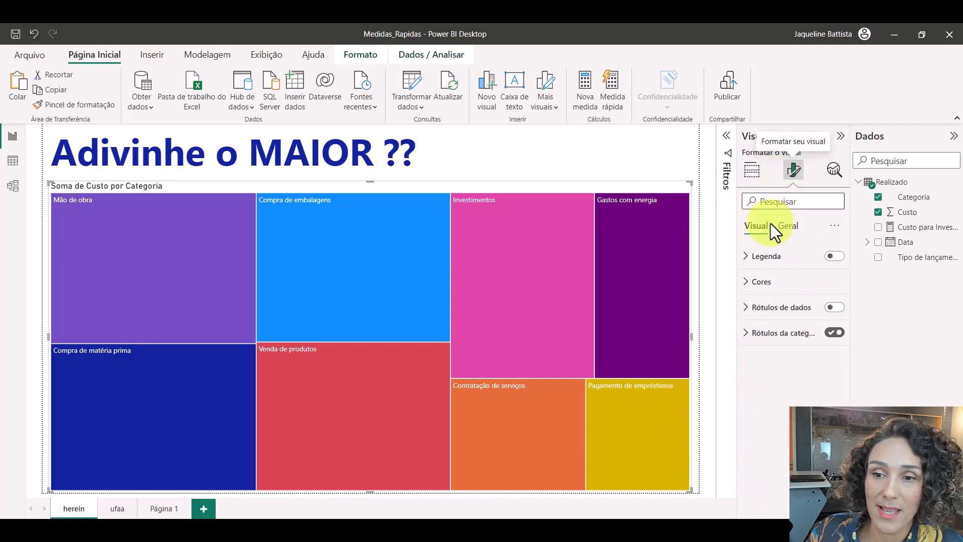
click(833, 307)
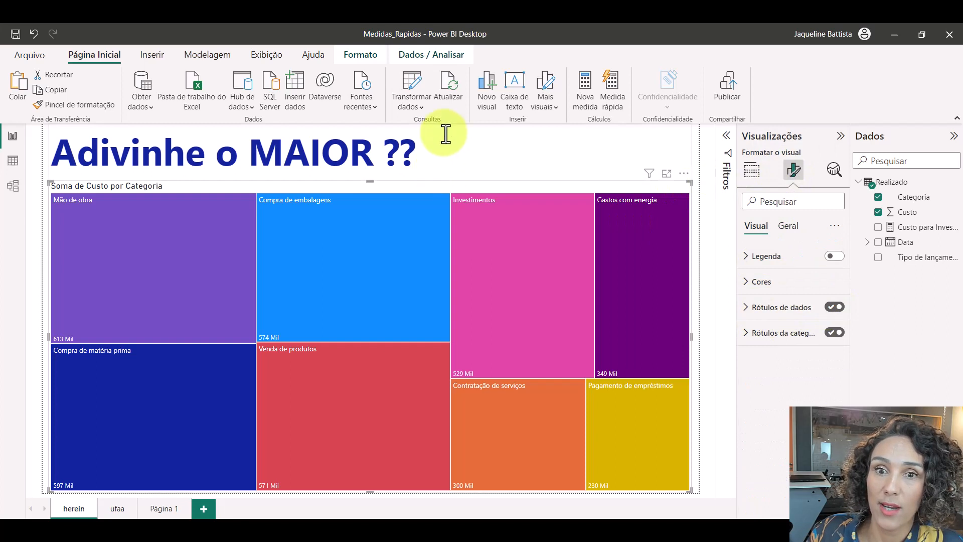
- Compare how easily the cost categories read in the treemap on the herein page and the bar chart on the ufaa page
click(479, 146)
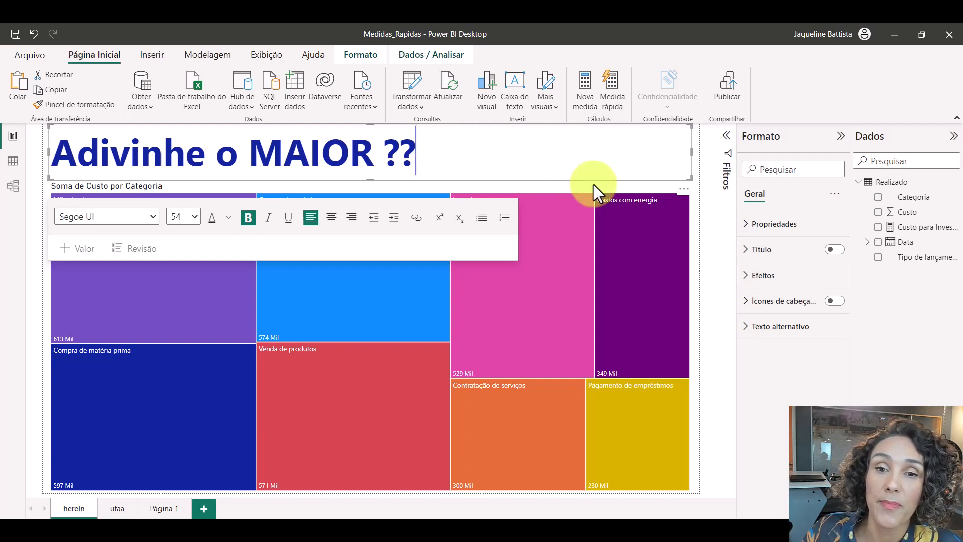
click(606, 189)
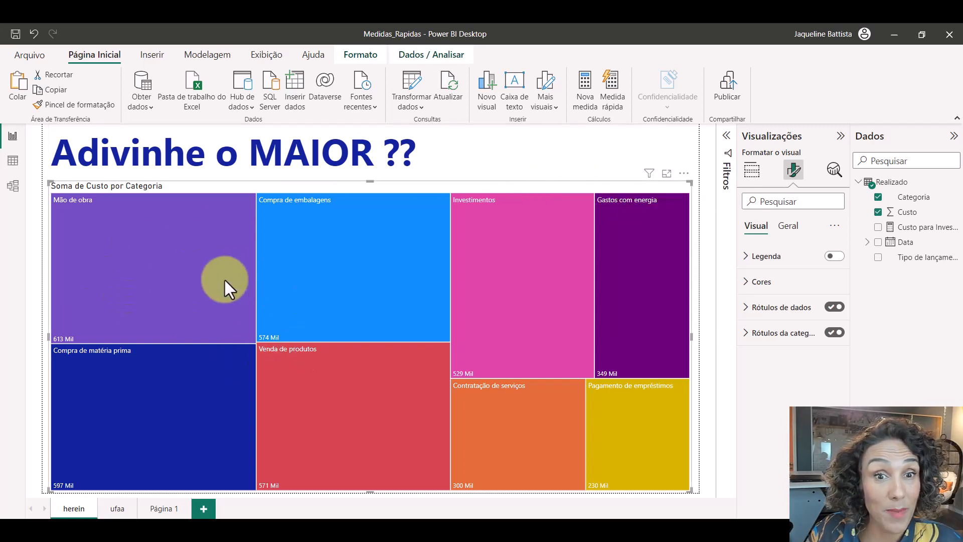
click(120, 508)
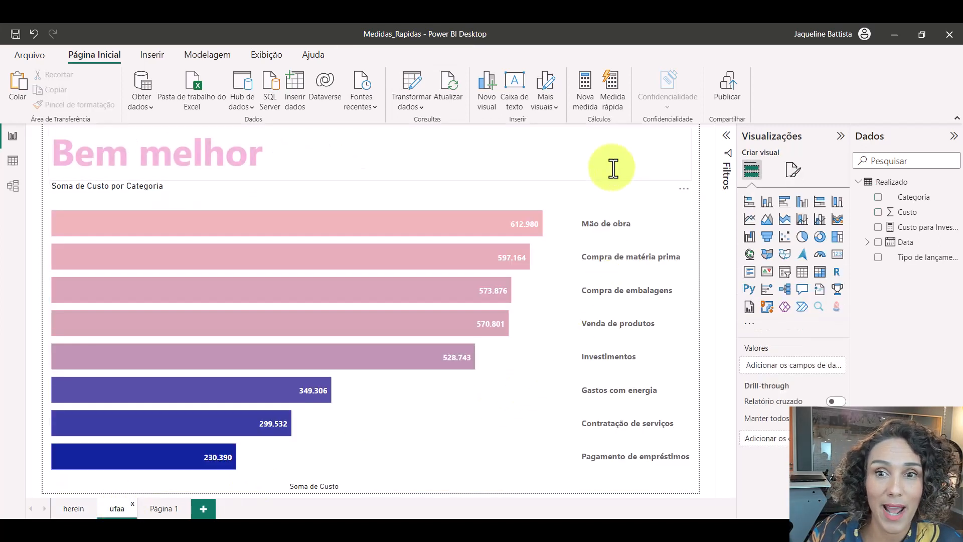
click(611, 153)
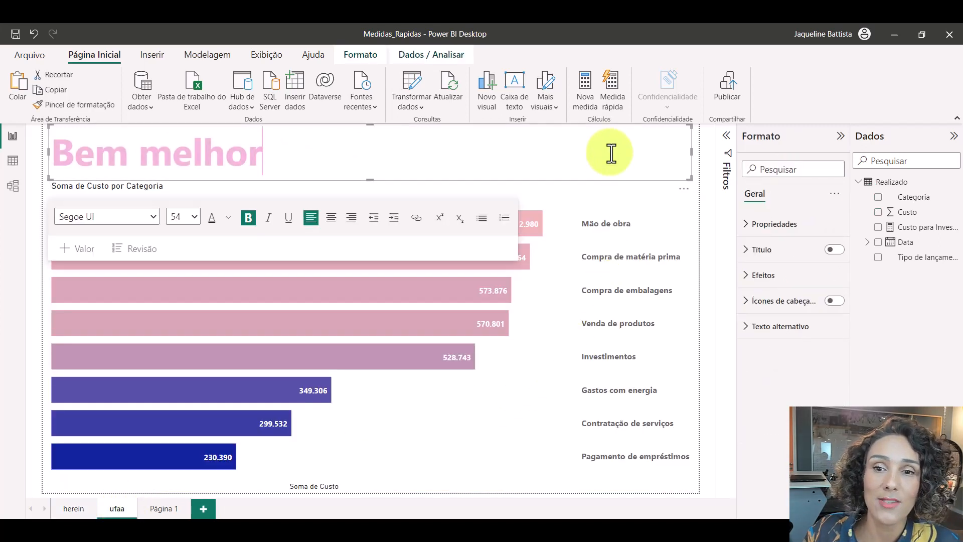
click(645, 197)
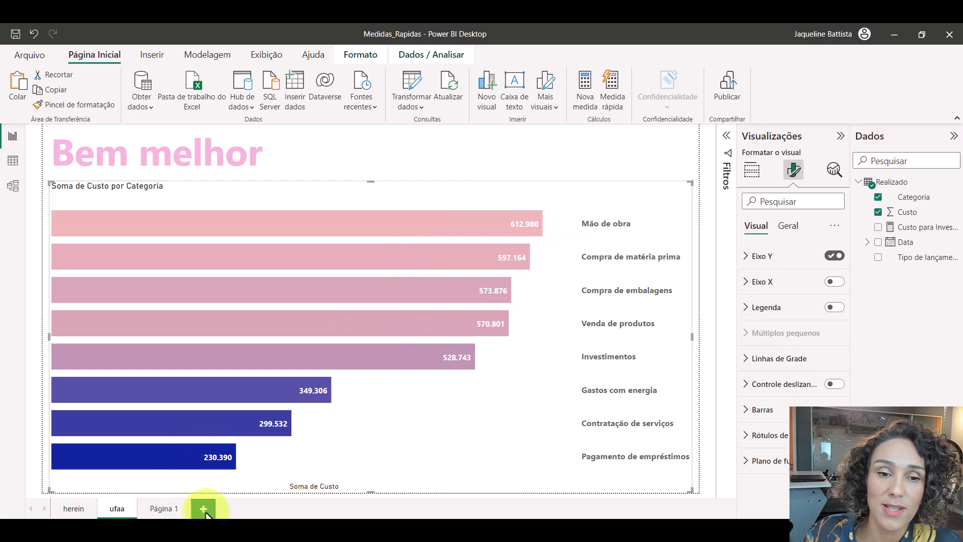
- On Página 1, shrink the donut chart and place the treemap beside it, stretched down to the page's lower edge
click(162, 508)
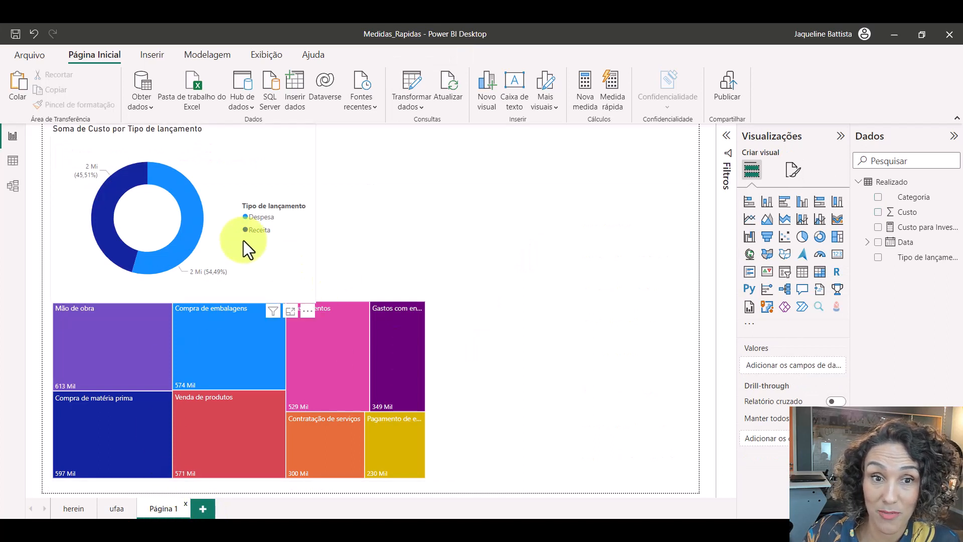
click(291, 275)
drag(314, 301, 175, 280)
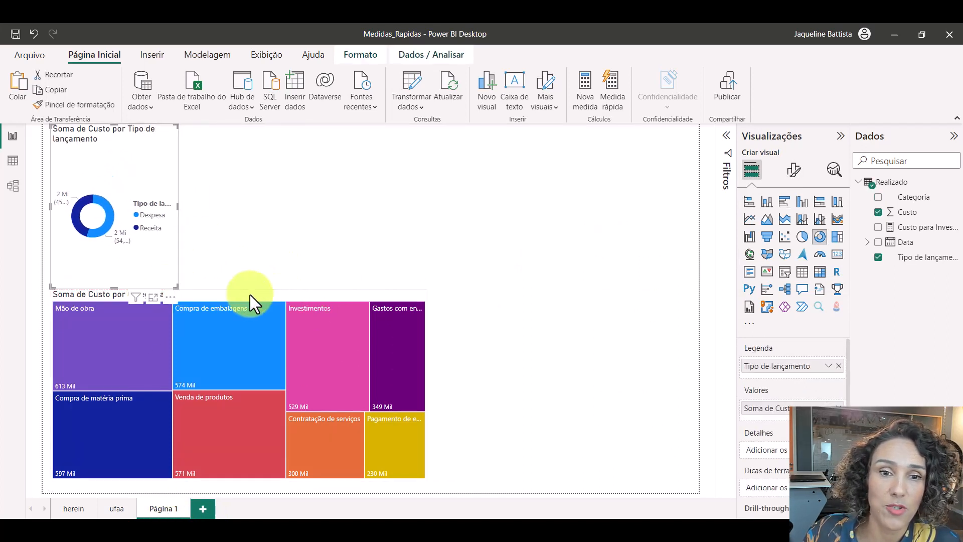
drag(256, 297, 527, 137)
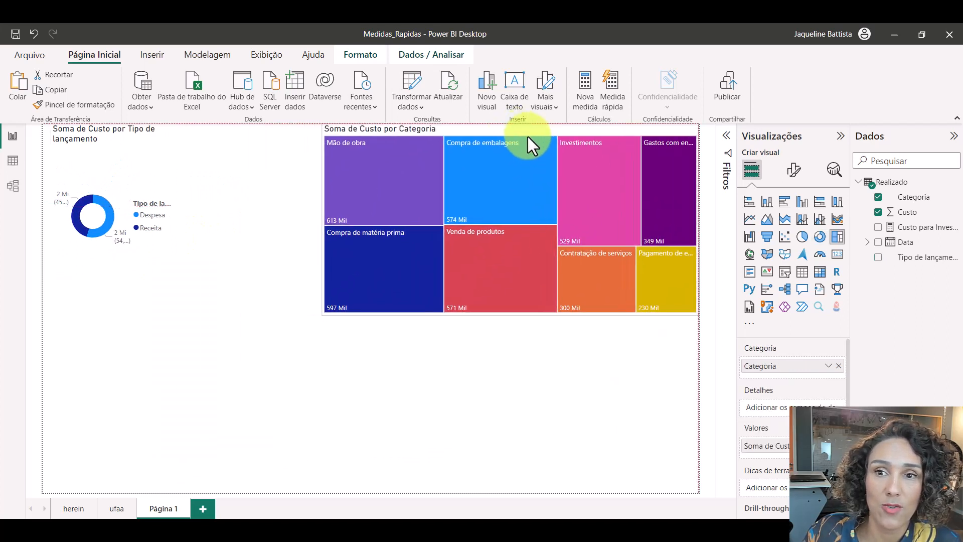
drag(508, 320, 546, 495)
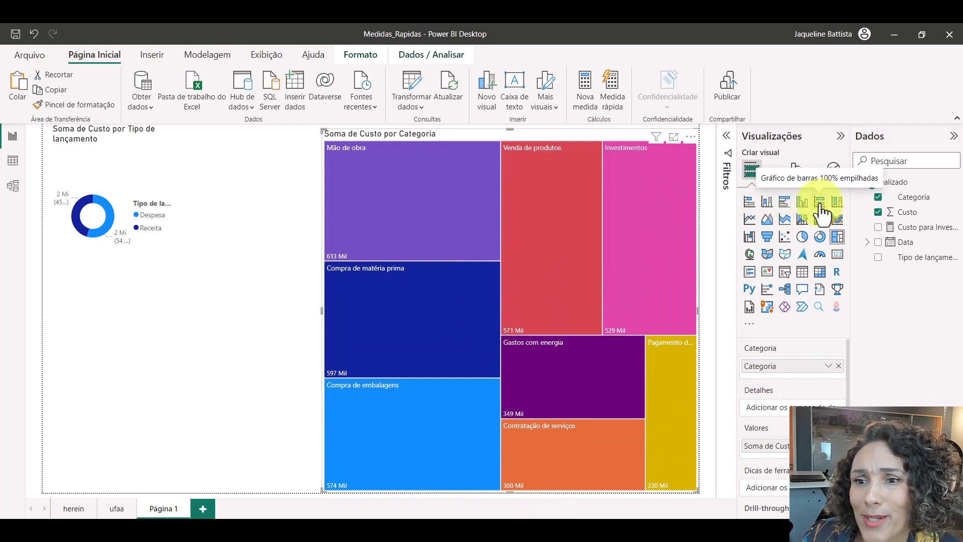
- Convert the category treemap to a clustered bar chart and widen it toward the donut chart
click(784, 202)
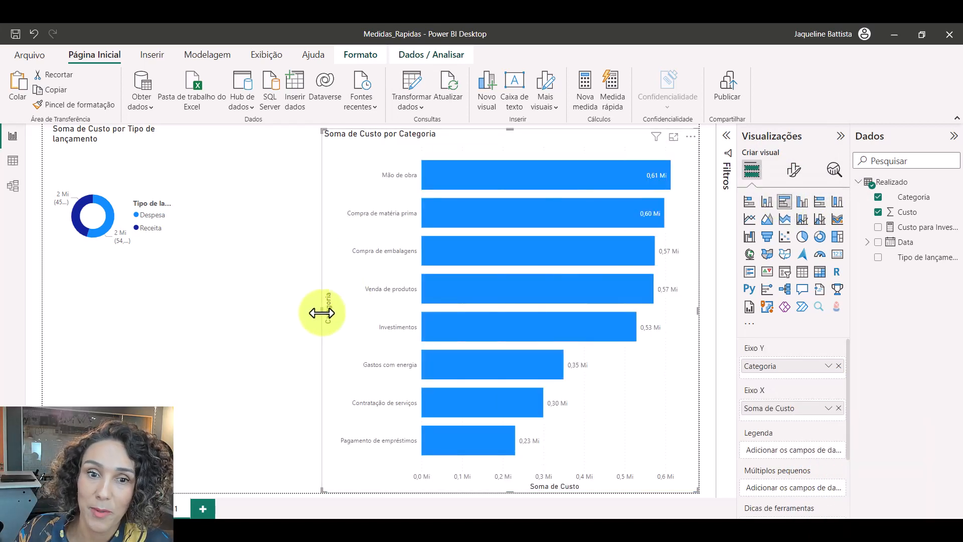
drag(322, 313, 239, 311)
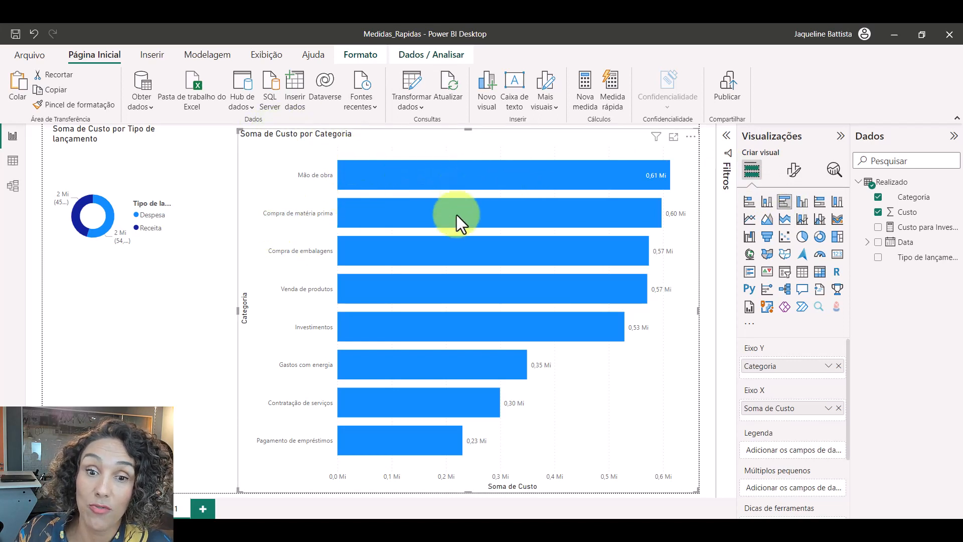
mouse_move(465, 313)
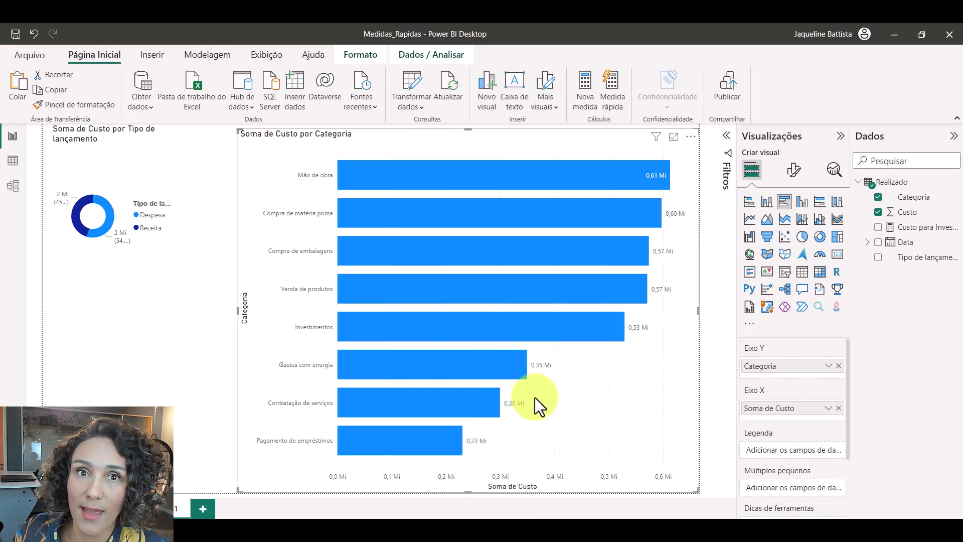
- Set the color of the bar chart's Y-axis values to the dark gray among the recent colors
click(794, 170)
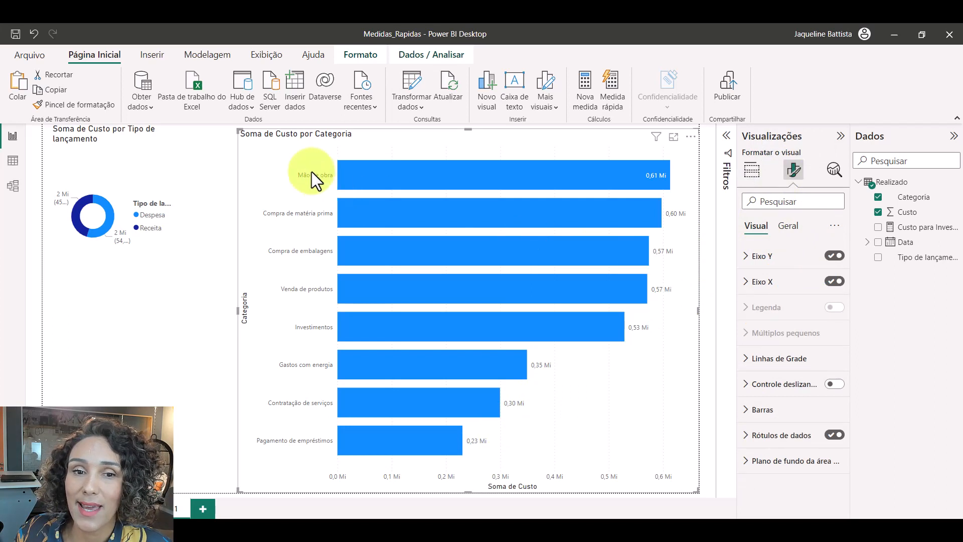
click(749, 256)
click(775, 371)
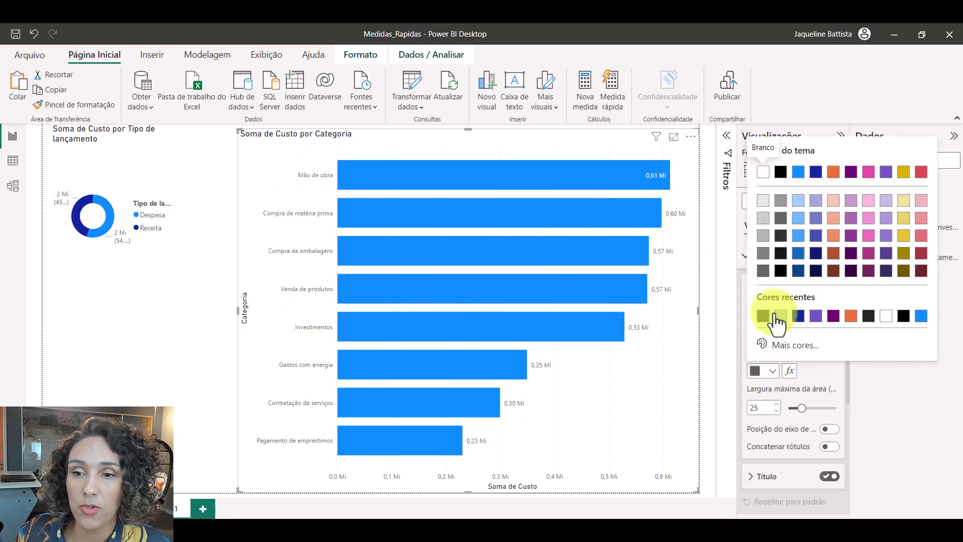
click(765, 316)
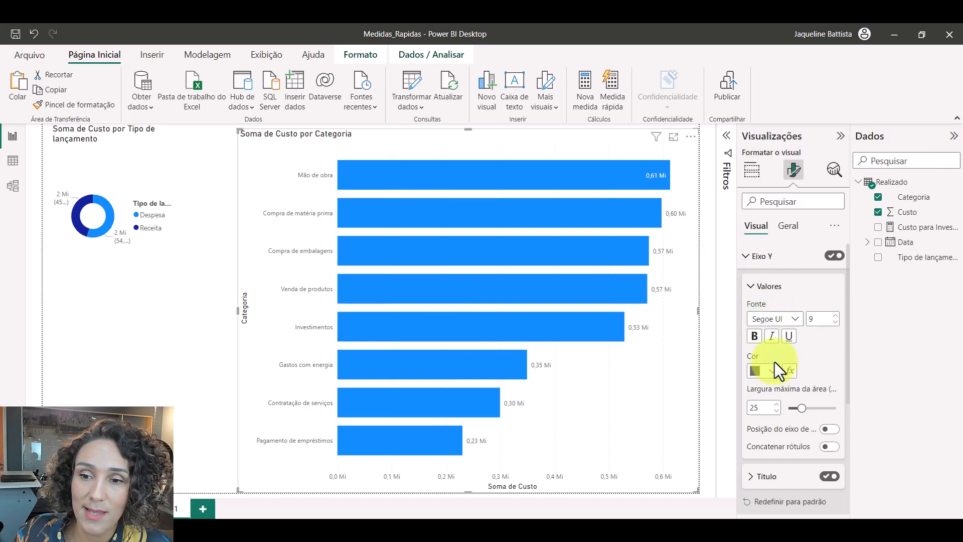
click(772, 371)
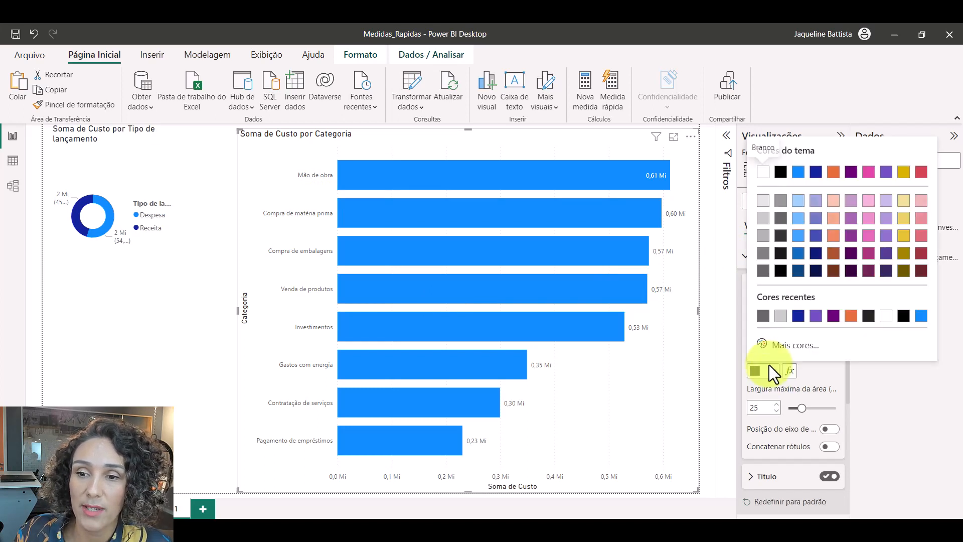
click(766, 317)
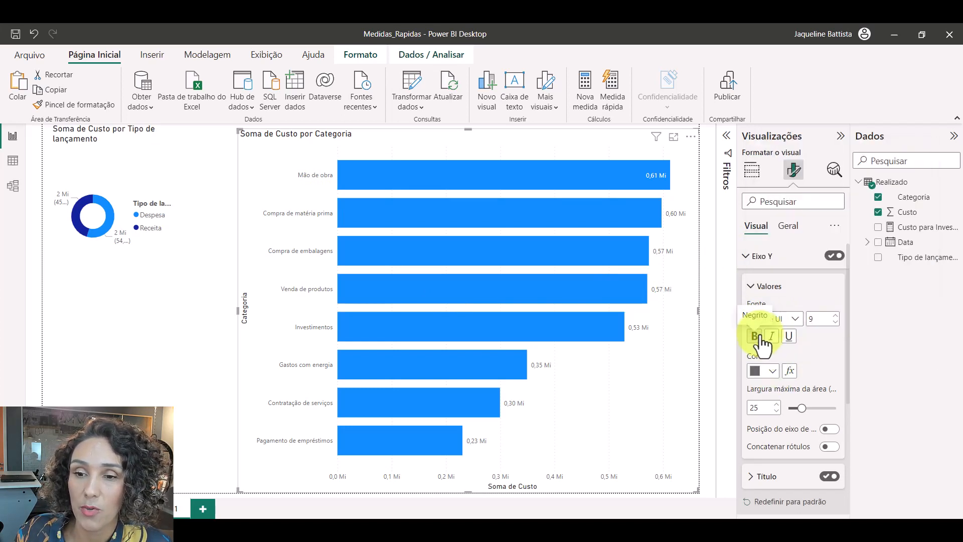
- Make the bar chart's Y-axis values bold at font size 10 and switch the axis to the opposite side of the bars
click(754, 336)
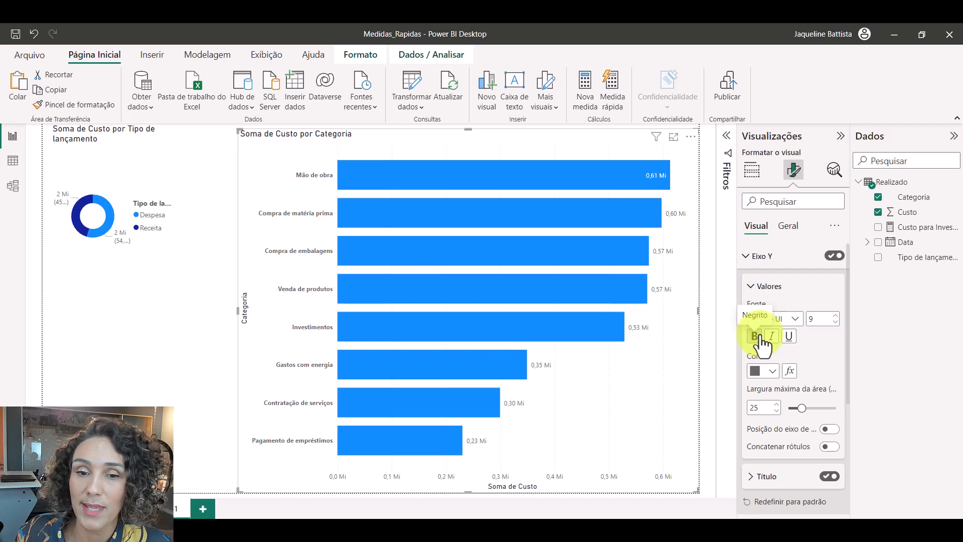
click(835, 316)
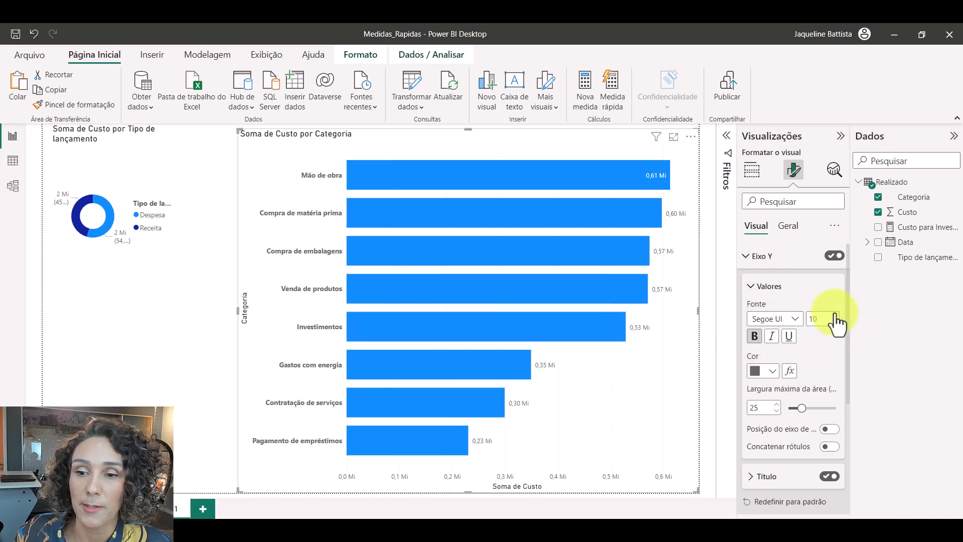
scroll(822, 371, down, 1)
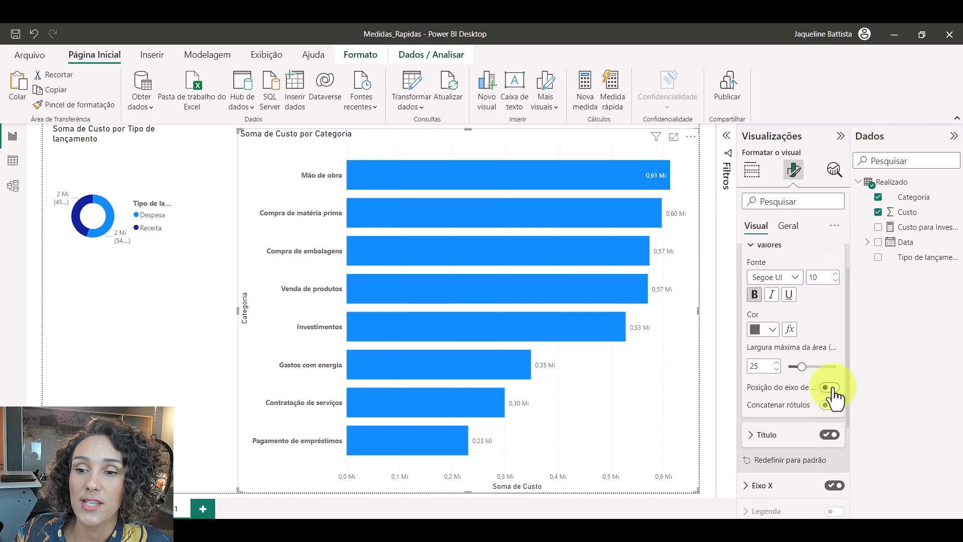
click(829, 388)
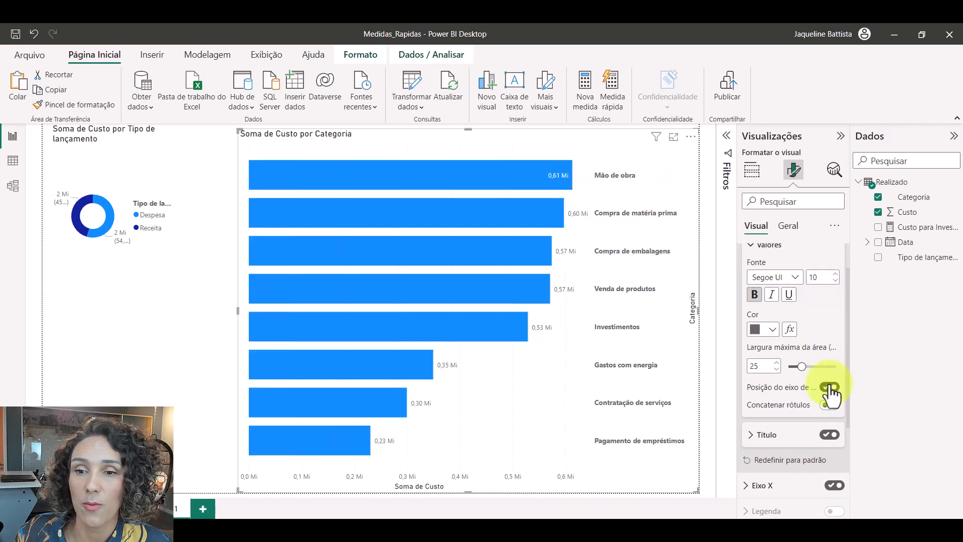
- Return the bar chart's Y-axis category labels to their original side of the bars
click(830, 388)
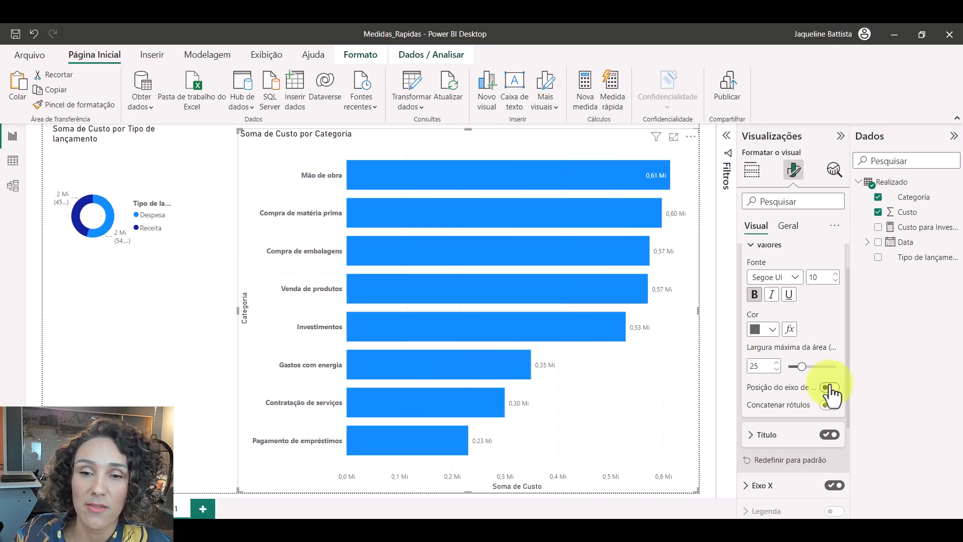
scroll(752, 257, up, 1)
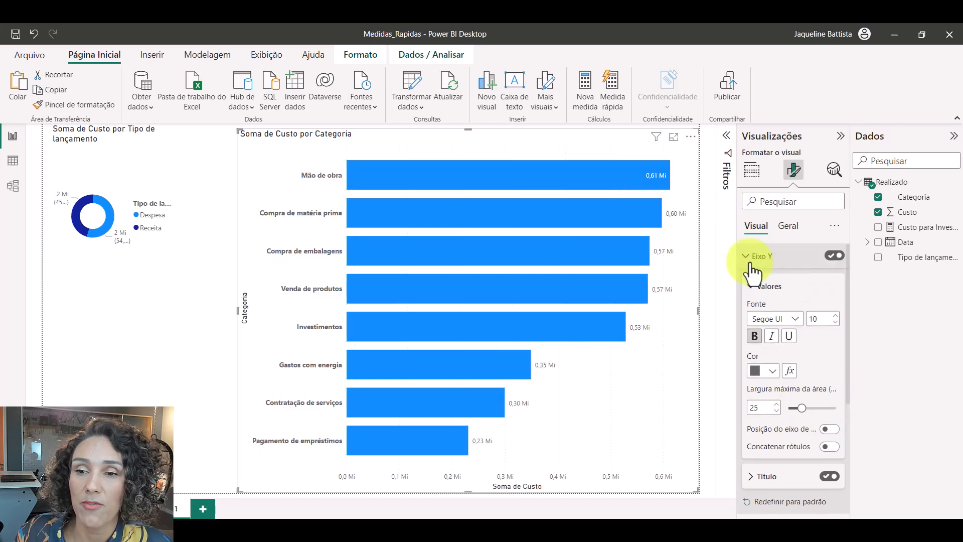
click(748, 265)
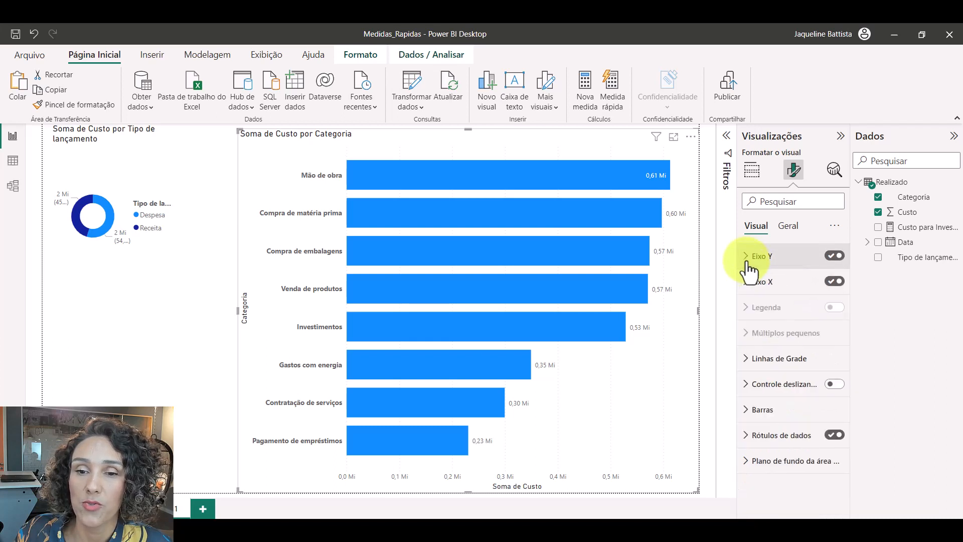
- Turn off the bar chart's X-axis so its value scale is hidden
click(747, 284)
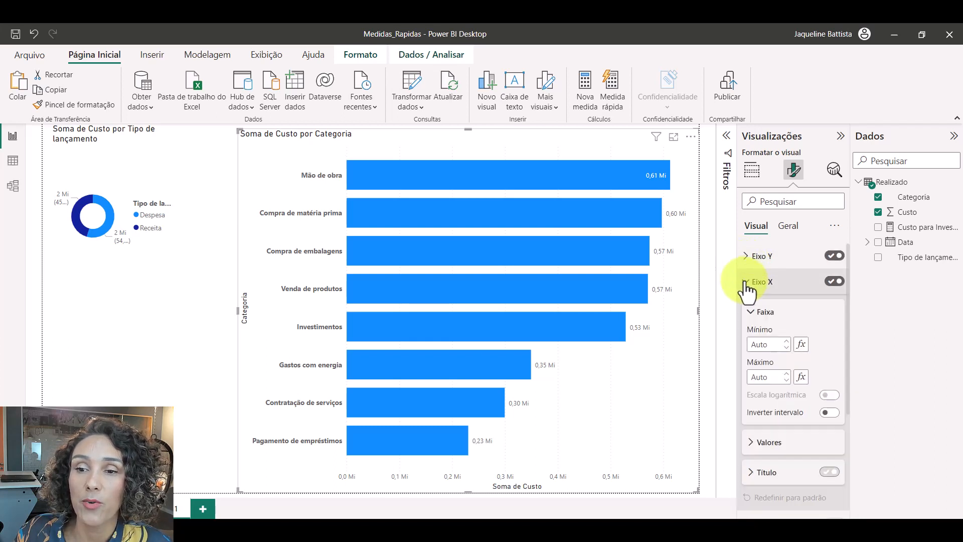
scroll(747, 290, down, 1)
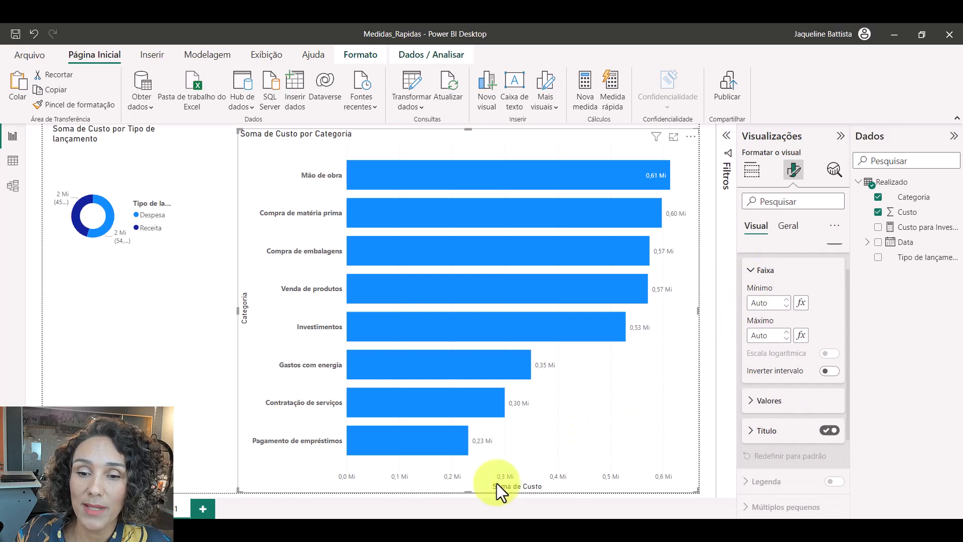
scroll(777, 374, up, 1)
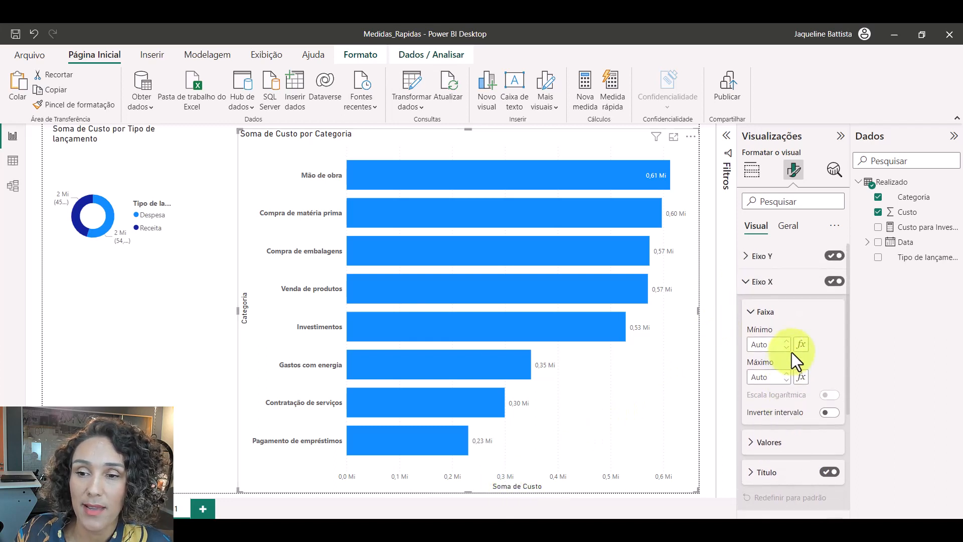
click(834, 282)
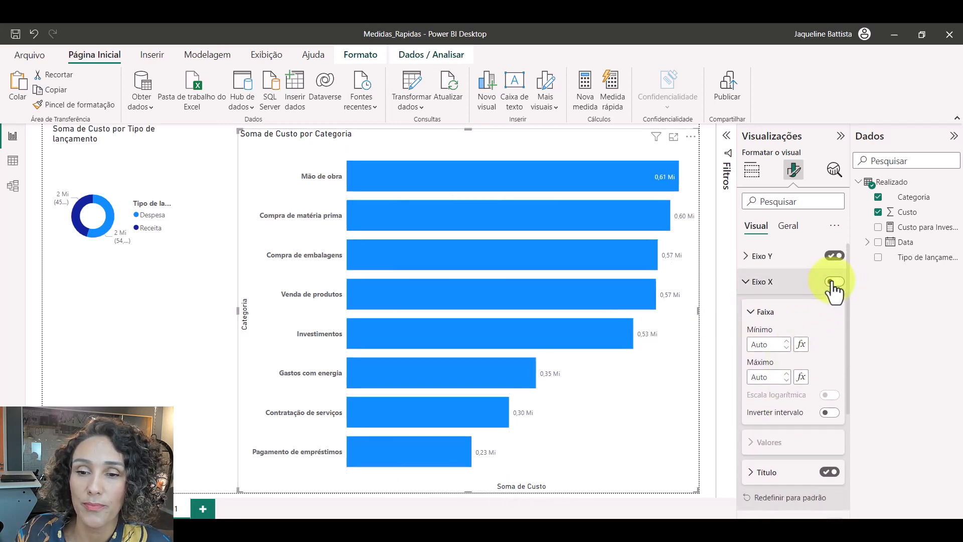
click(744, 281)
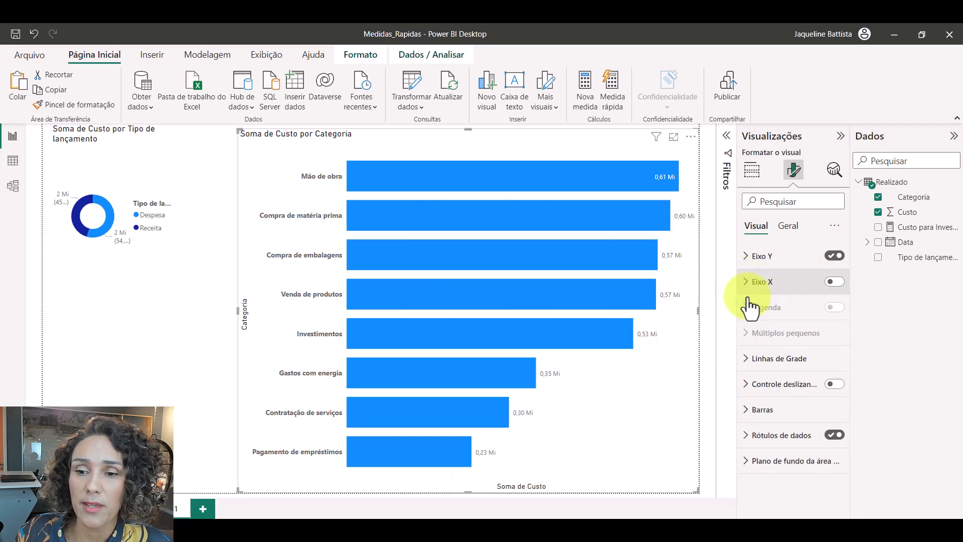
- Toggle the bar chart's data labels off and on again, and make their values bold and white
click(834, 435)
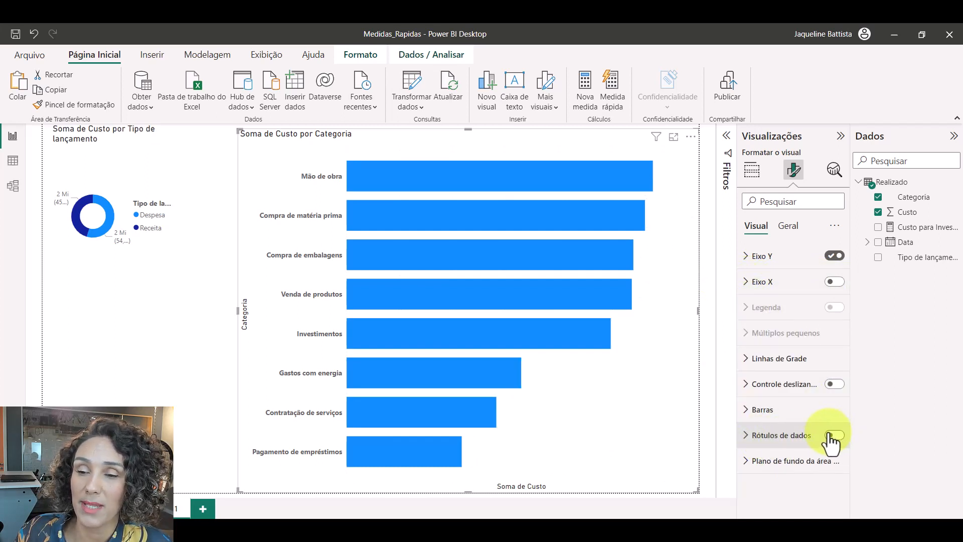
click(834, 435)
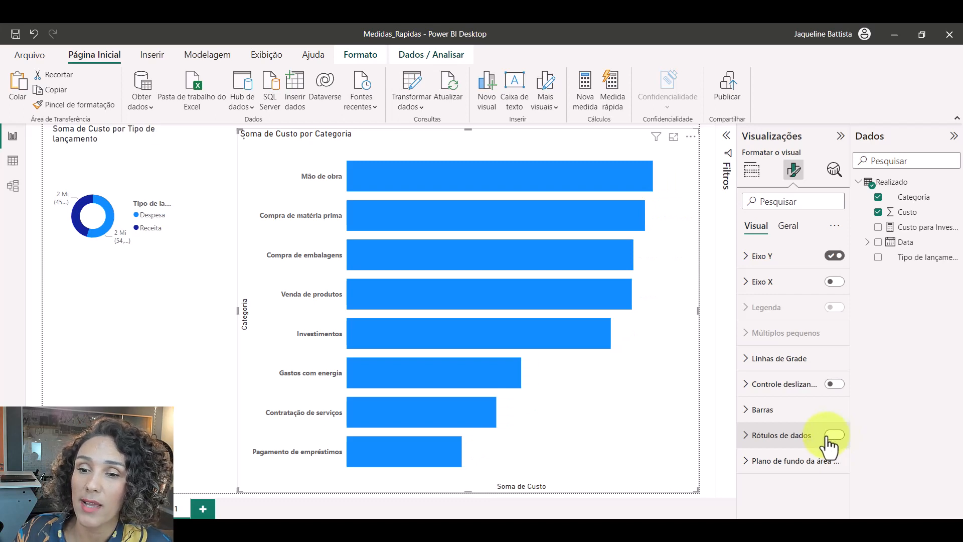
click(748, 437)
scroll(752, 442, down, 4)
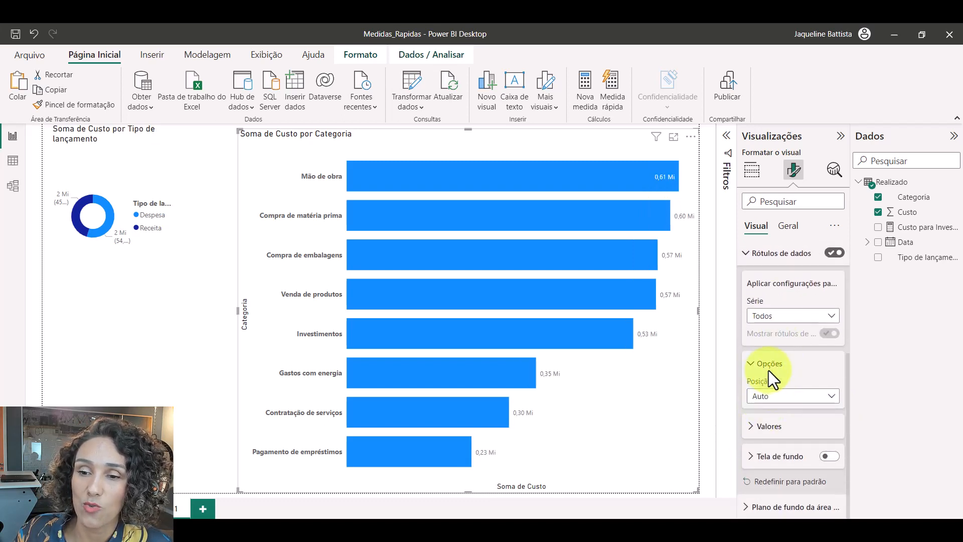
click(763, 426)
scroll(767, 411, down, 3)
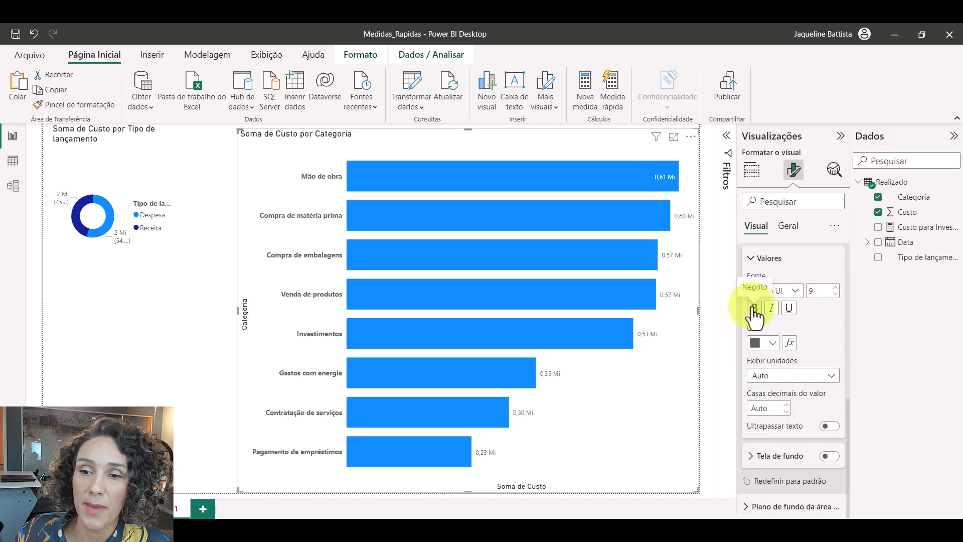
click(753, 308)
click(773, 343)
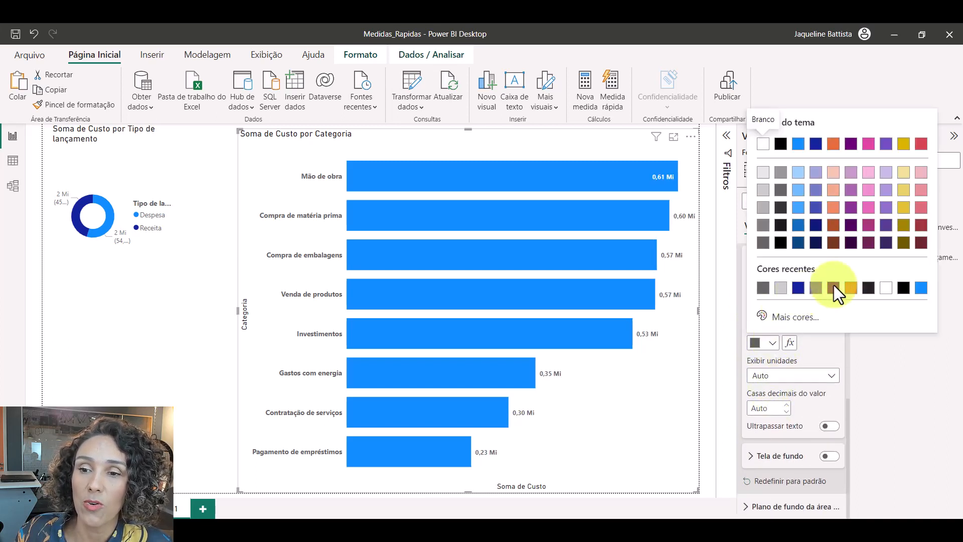
click(882, 296)
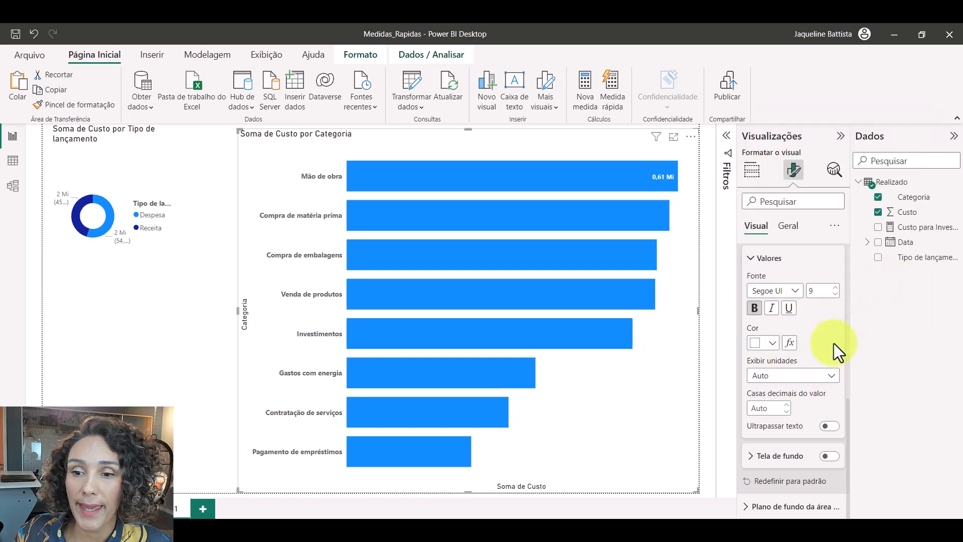
- Position the bar chart's data labels at Extremidade interna
scroll(833, 361, up, 3)
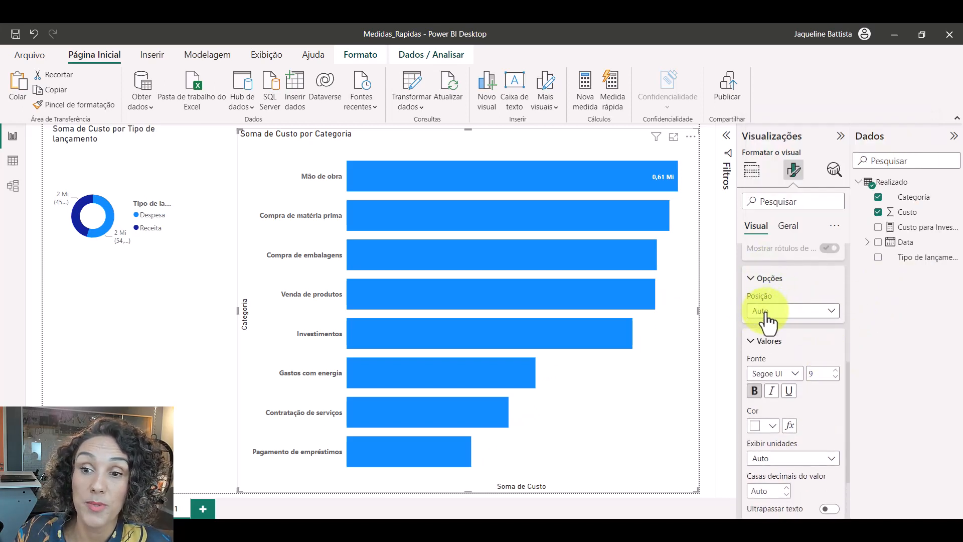
click(769, 313)
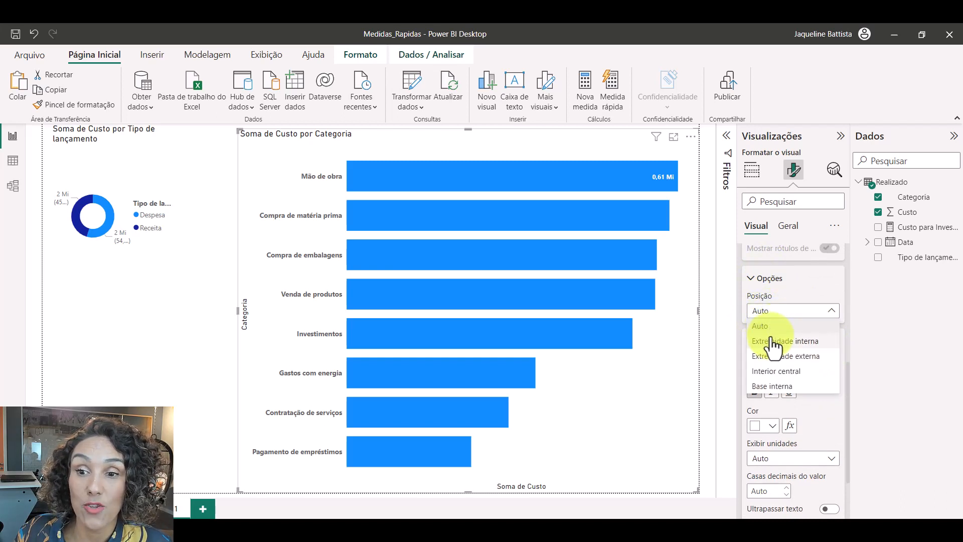
click(773, 342)
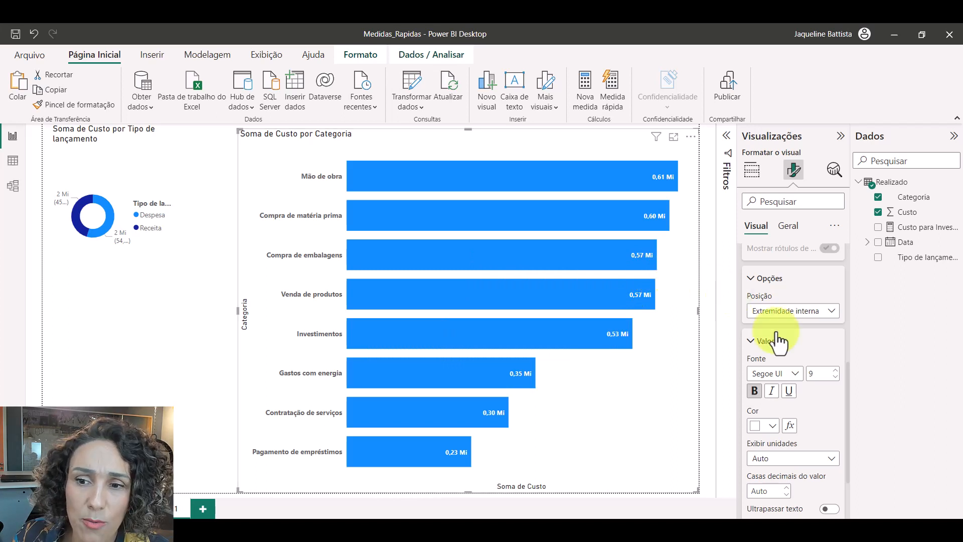
- Try Milhares as the data labels' display units, settle on Nenhum, and set the label font size to 10
scroll(838, 378, down, 2)
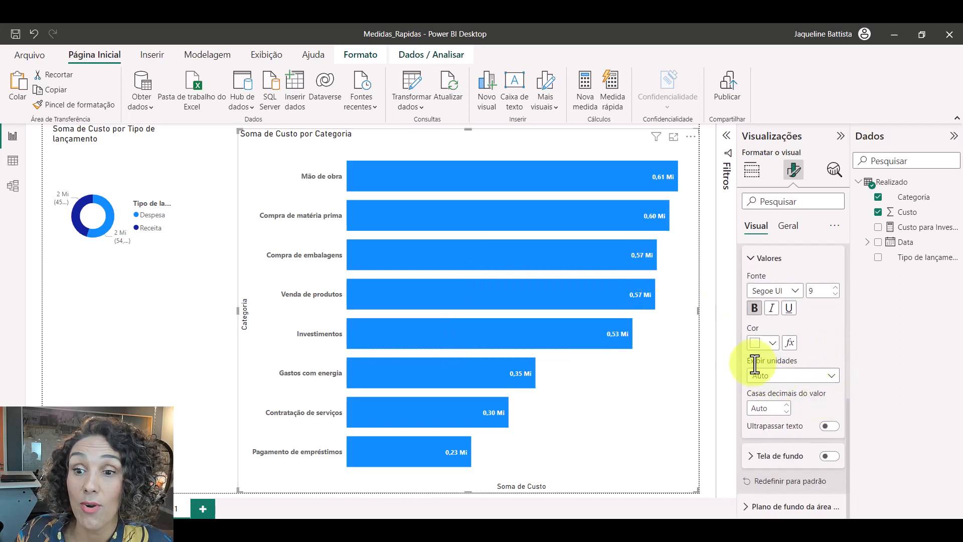
click(783, 381)
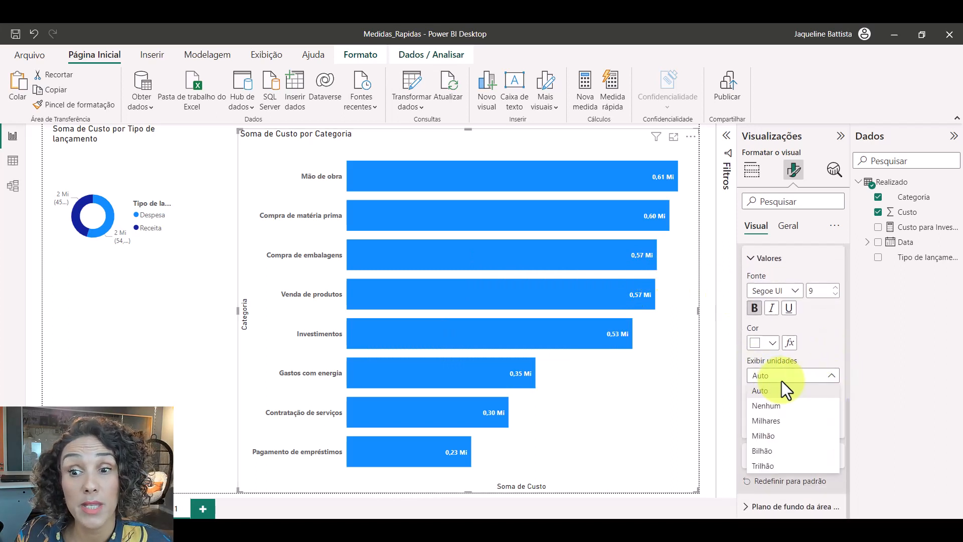
click(780, 421)
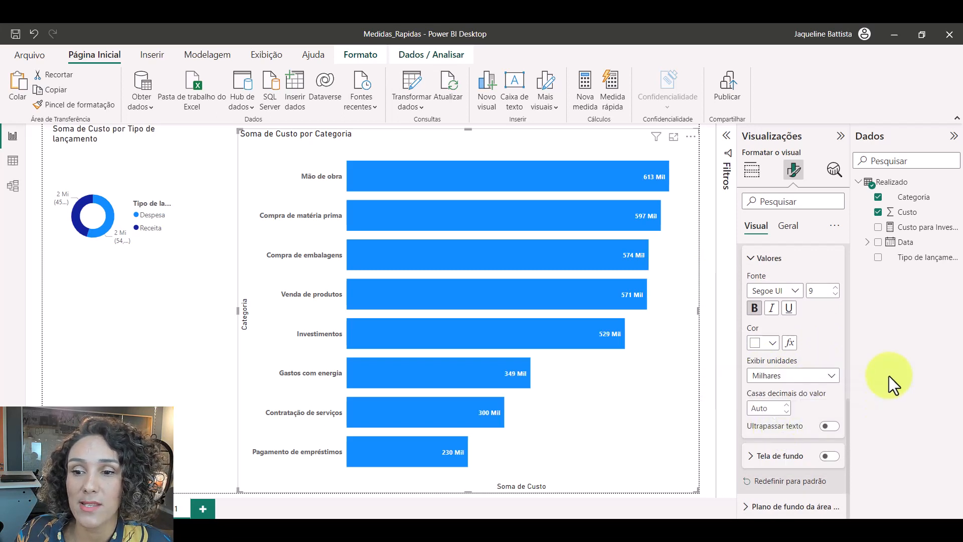
click(825, 375)
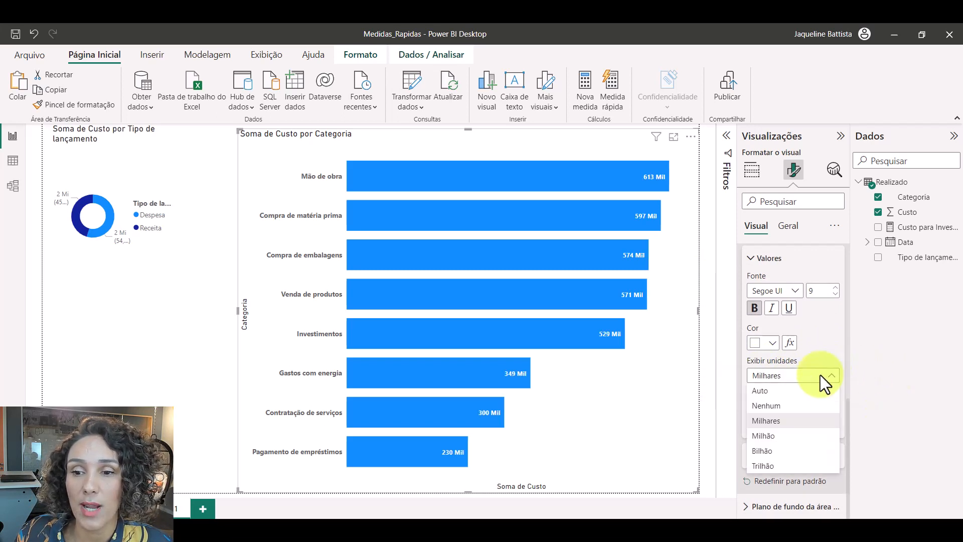
click(785, 404)
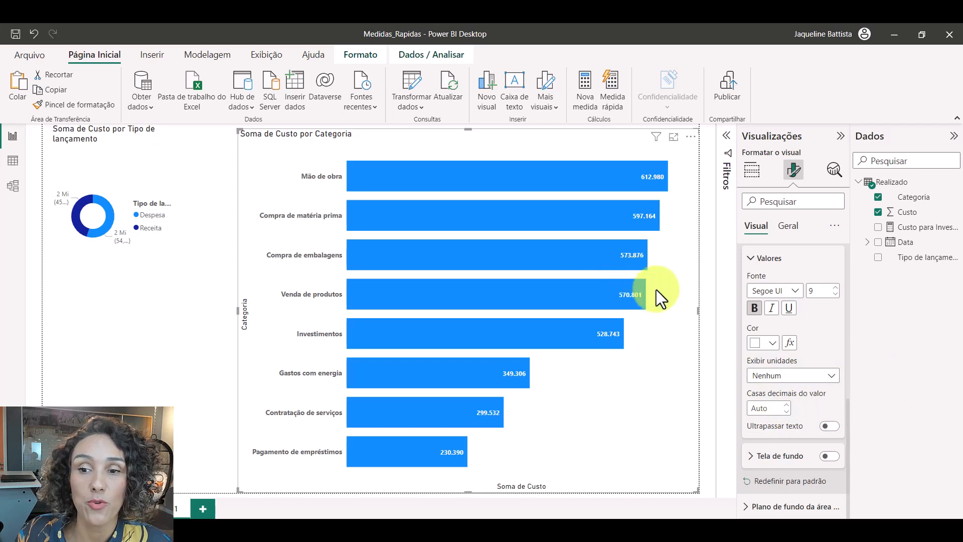
click(835, 288)
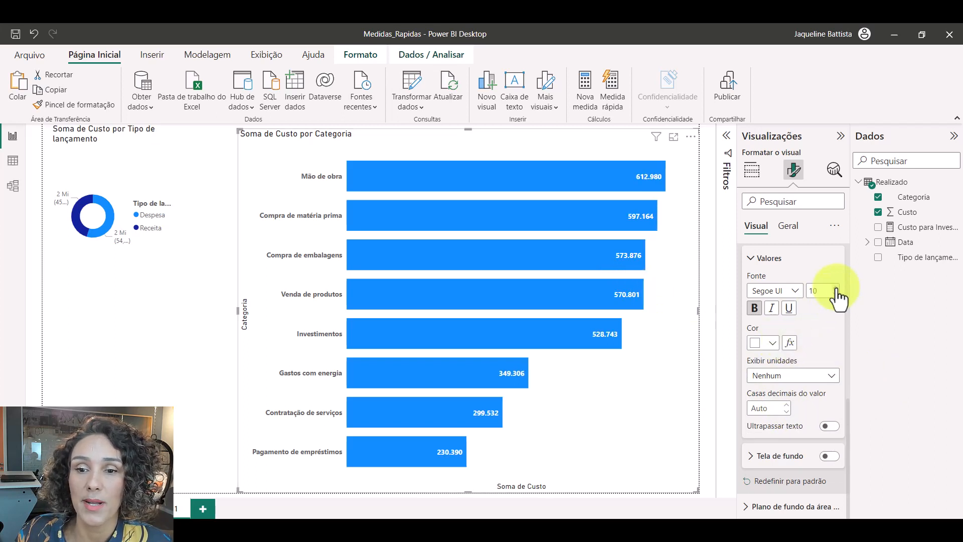
click(753, 259)
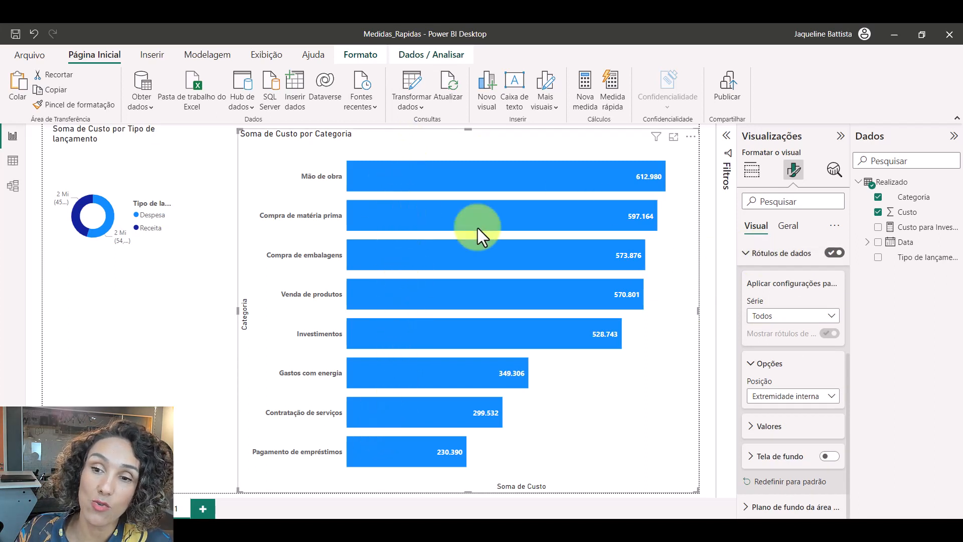
click(747, 255)
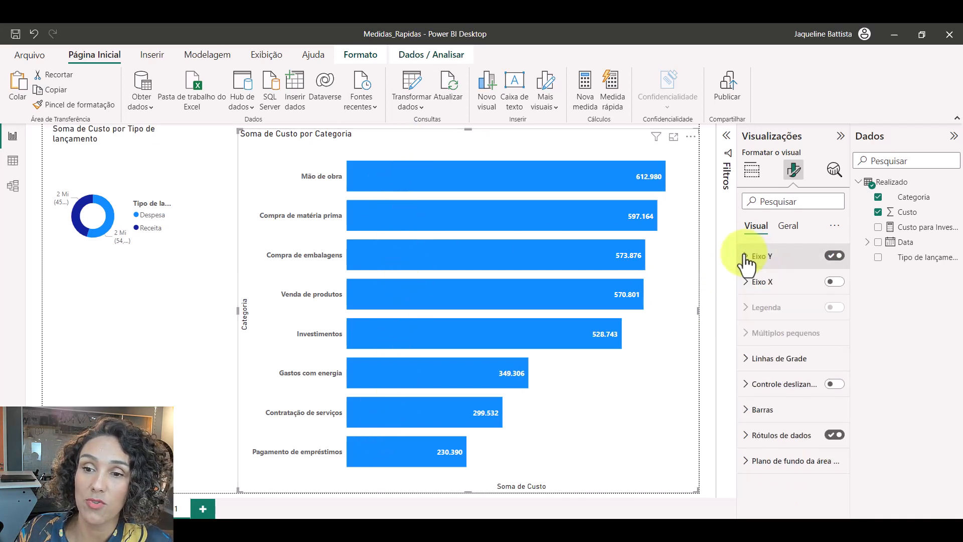
- Show the individual category colors, set the Mão de obra bar to a light orange theme shade, and hide the individual color options
click(747, 410)
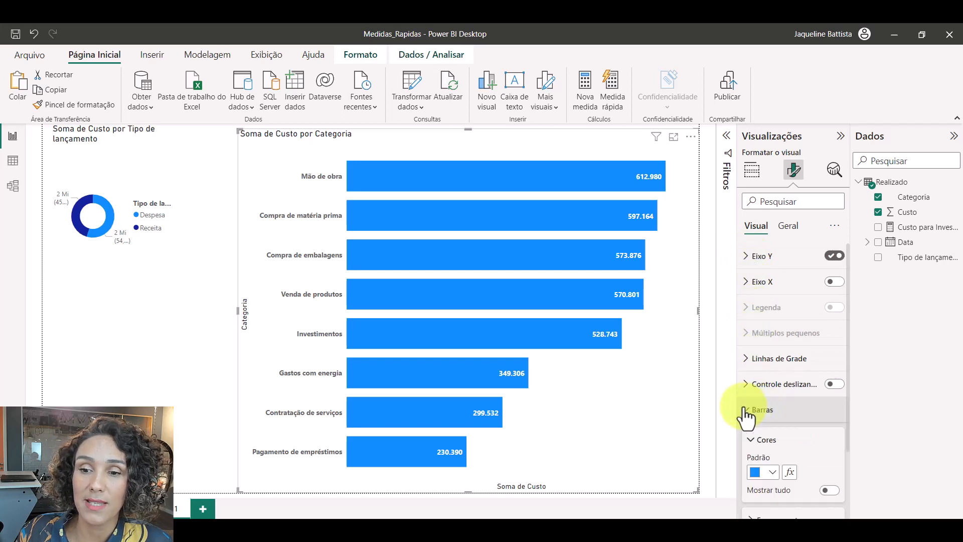
scroll(762, 396, down, 2)
click(762, 384)
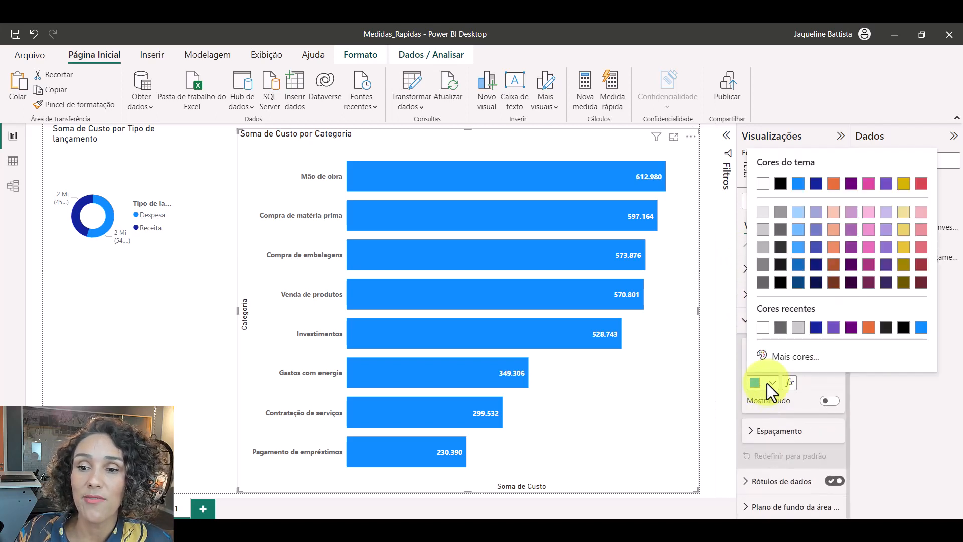
click(794, 392)
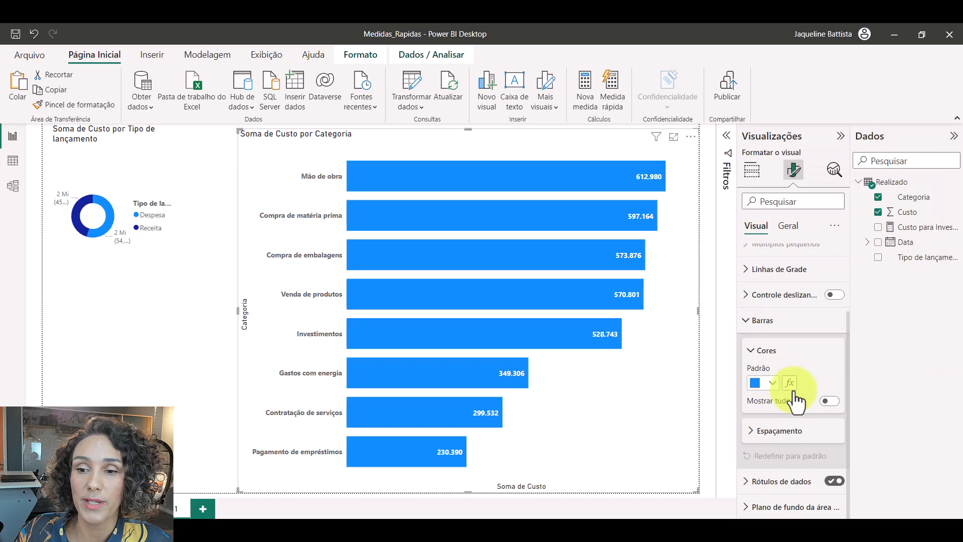
click(830, 401)
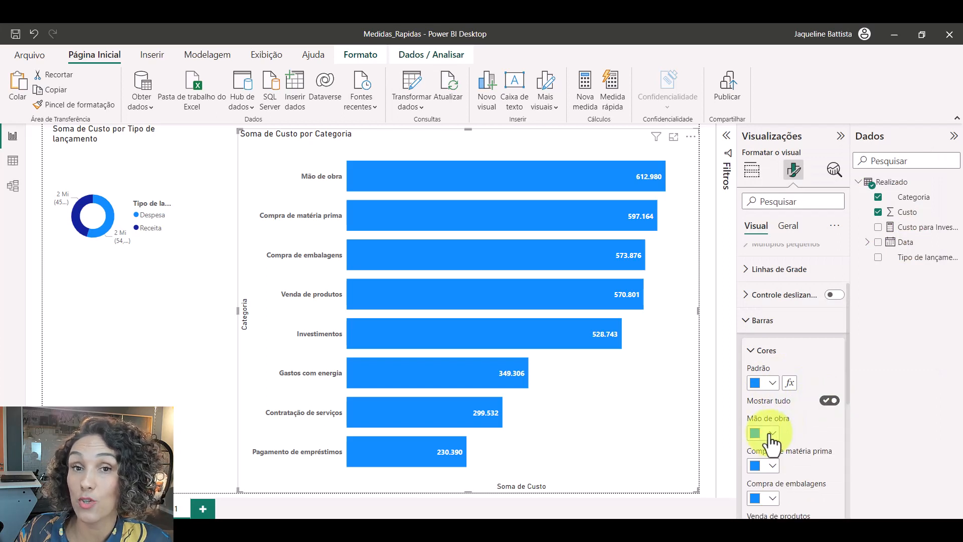
click(771, 436)
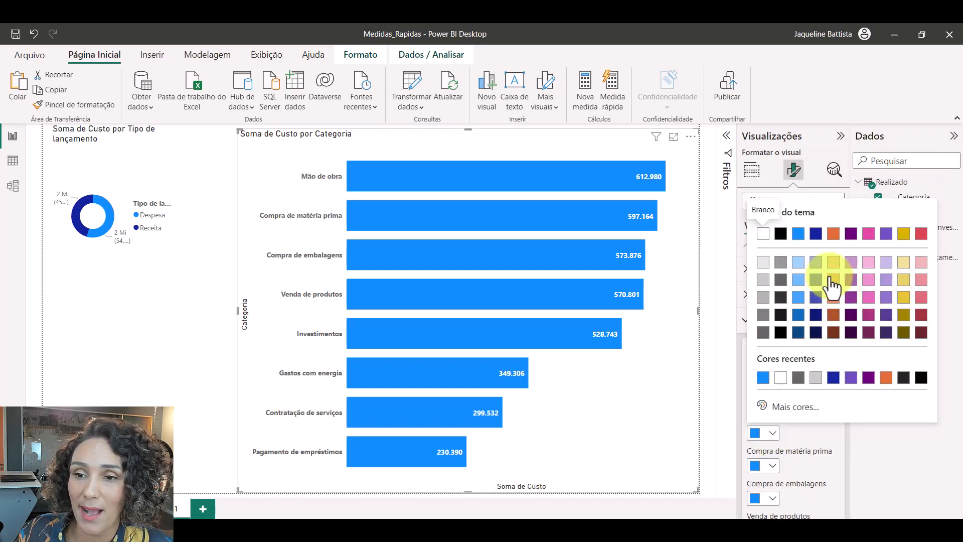
click(831, 285)
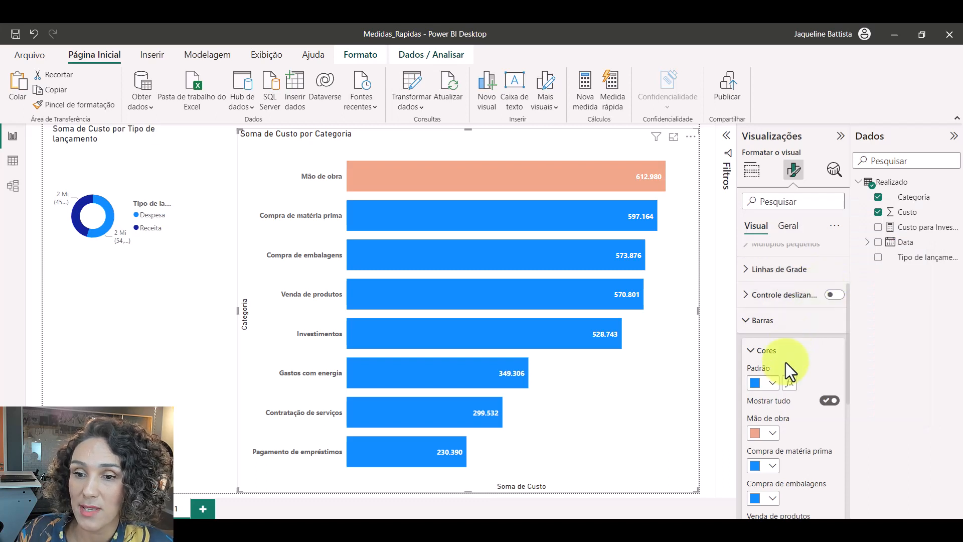
click(829, 400)
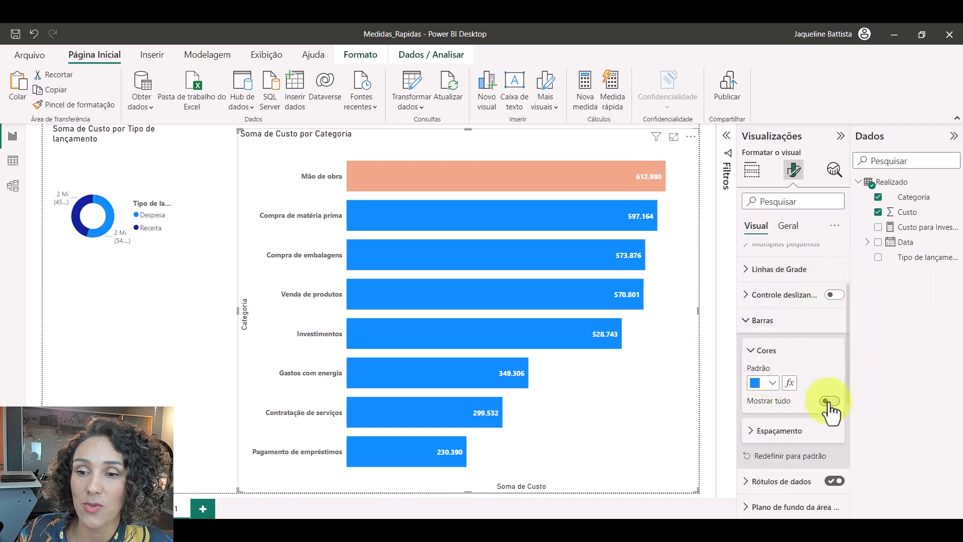
- Set the bars' default color to a conditional Gradiente based on Soma de Custo
click(789, 384)
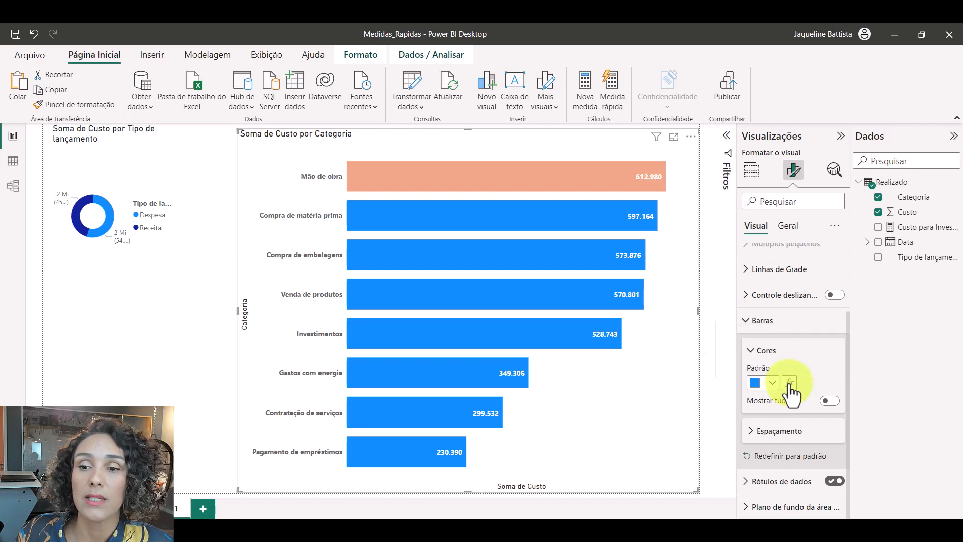
click(316, 138)
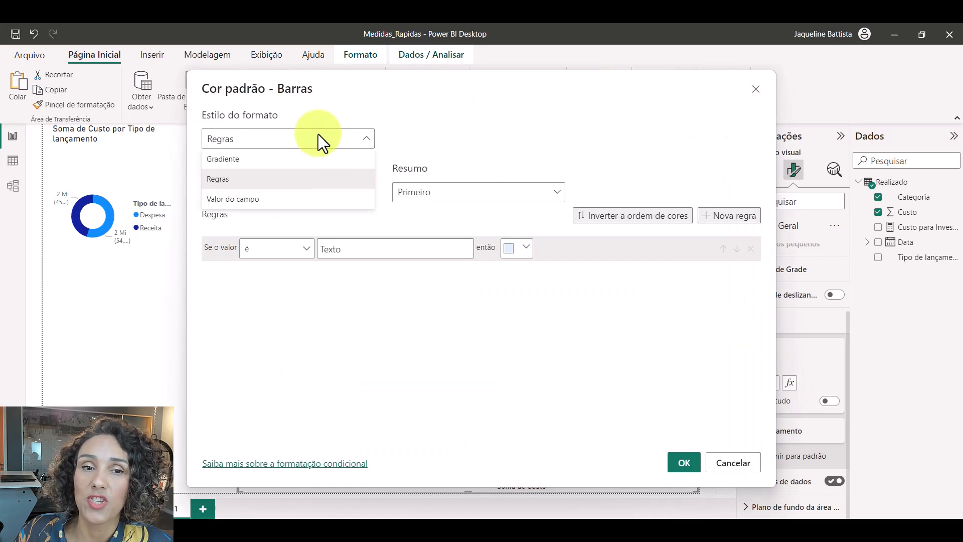
click(290, 158)
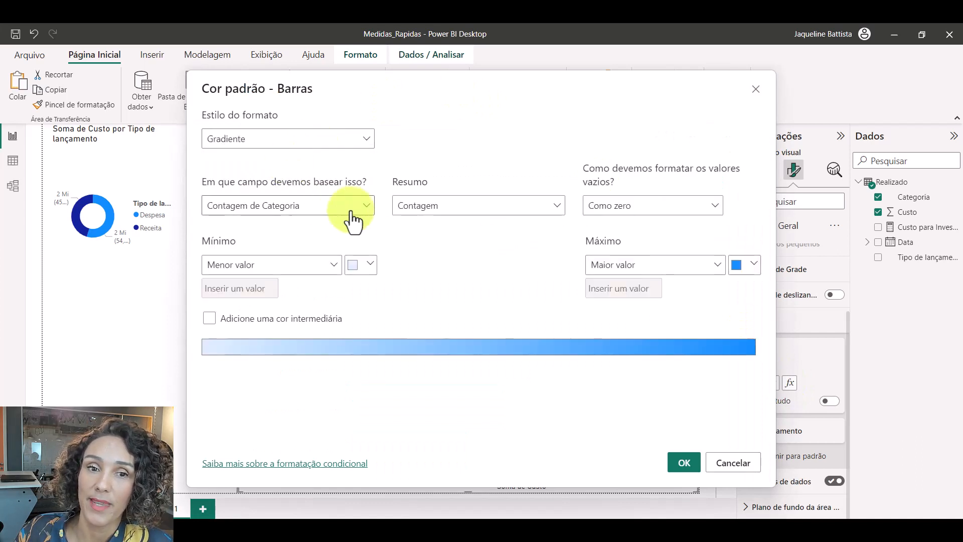
click(346, 207)
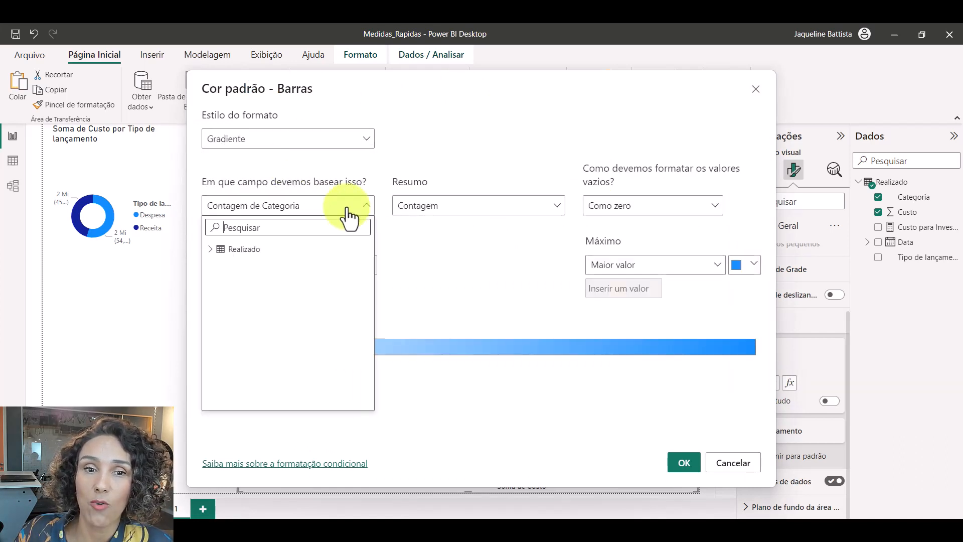
click(276, 228)
text(cust)
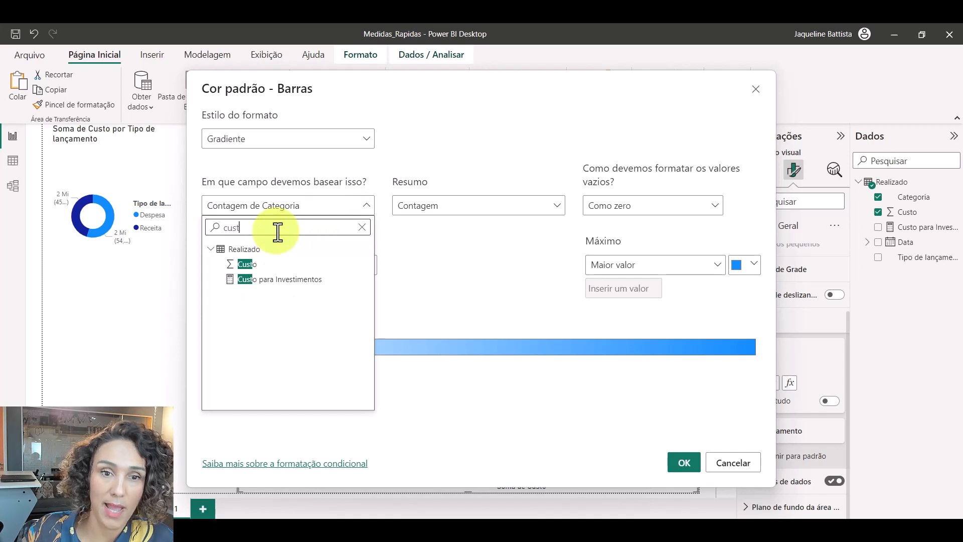
click(246, 264)
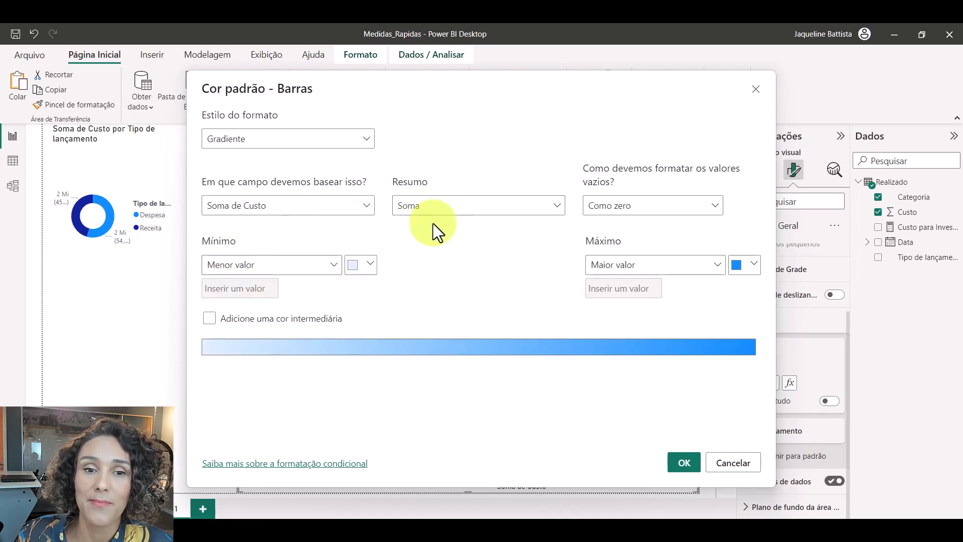
- Set the gradient's minimum color to dark blue and its maximum to light pink, and apply it to the bars
click(362, 265)
click(415, 274)
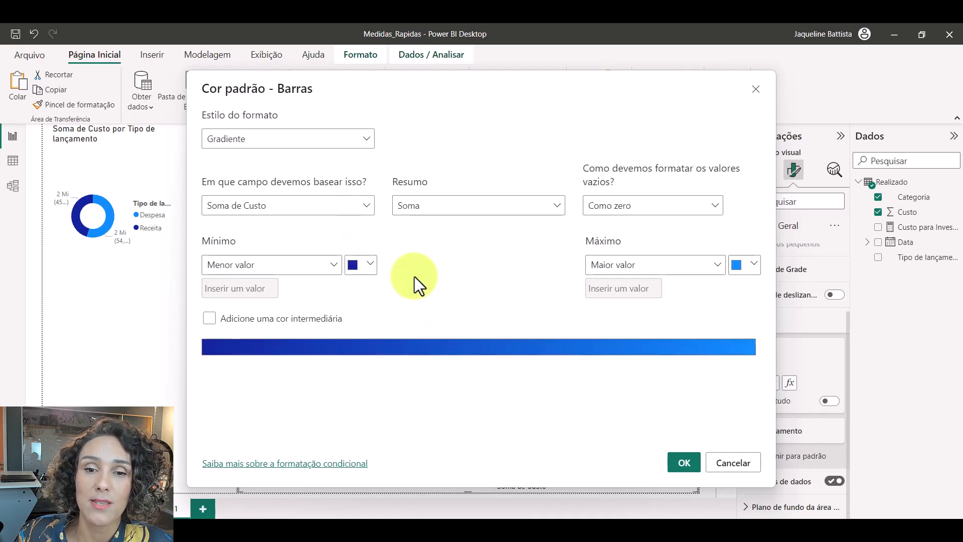
click(736, 266)
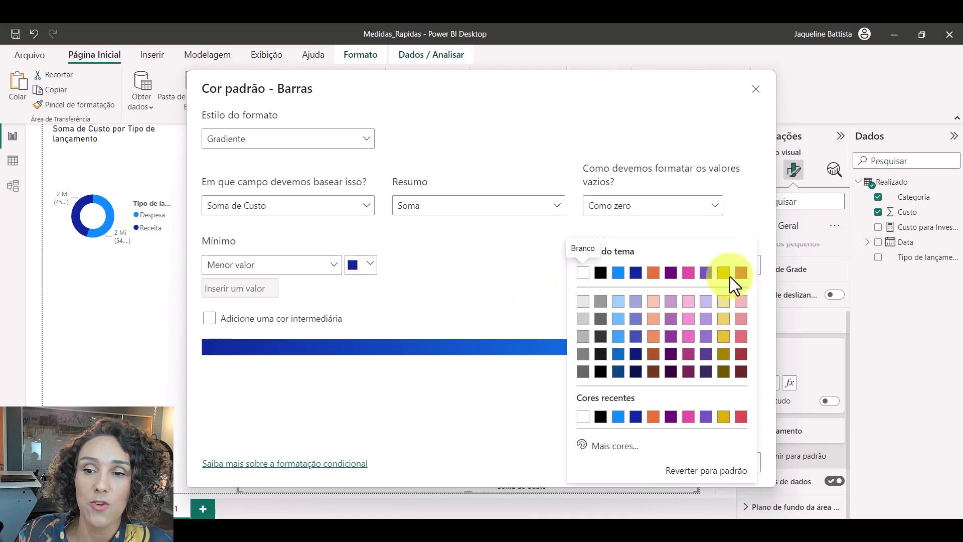
click(740, 301)
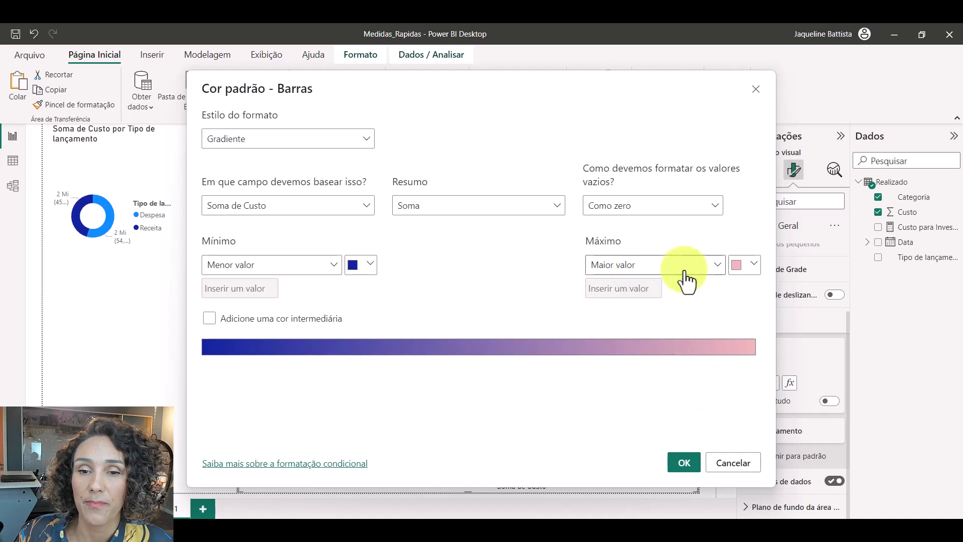
click(684, 464)
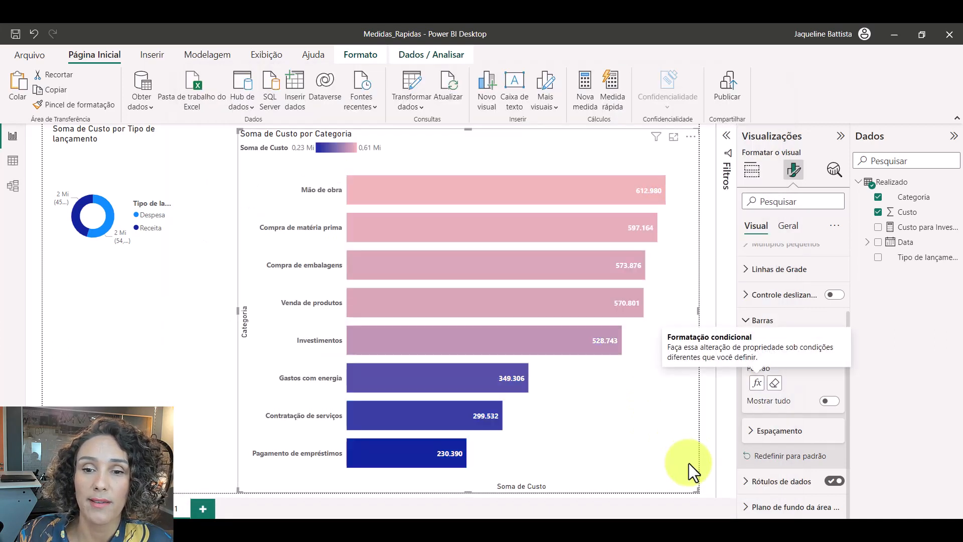
- Widen the bar chart toward the donut chart and turn off its legend
drag(239, 311, 198, 313)
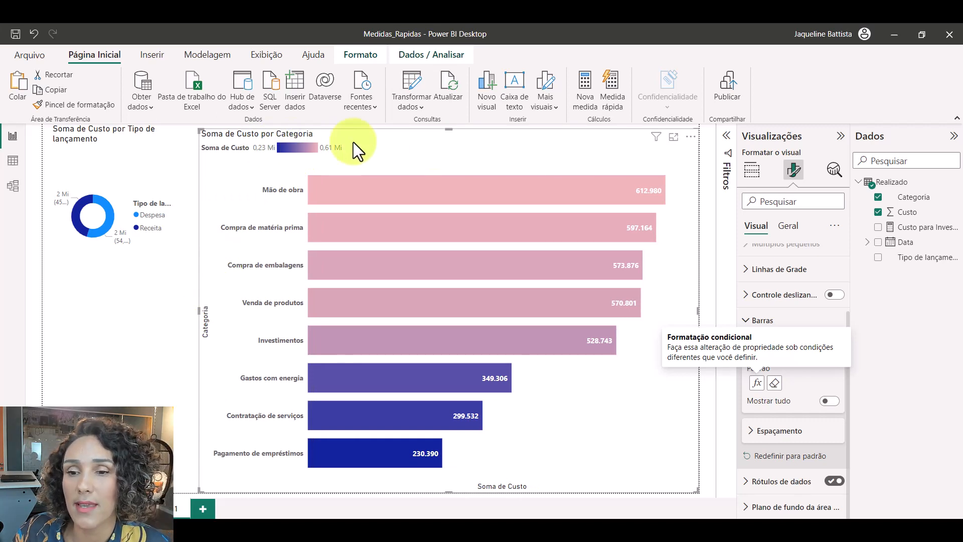
click(759, 321)
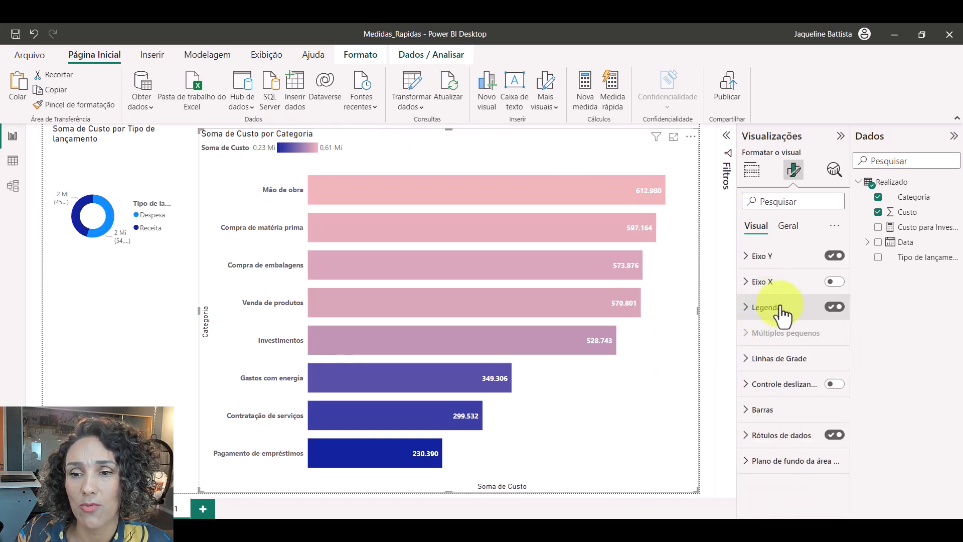
click(836, 309)
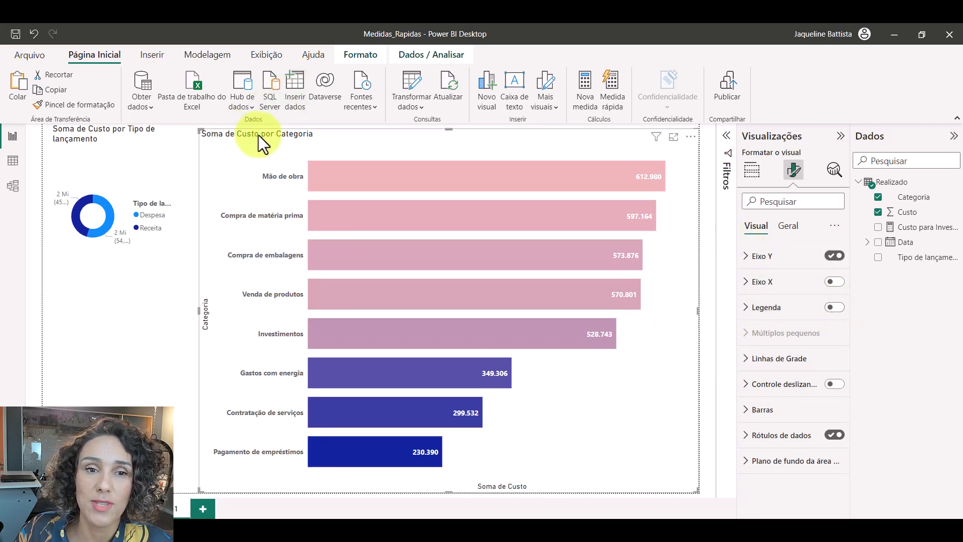
- Shorten the bar chart's title text to "Custo por Categoria"
click(787, 229)
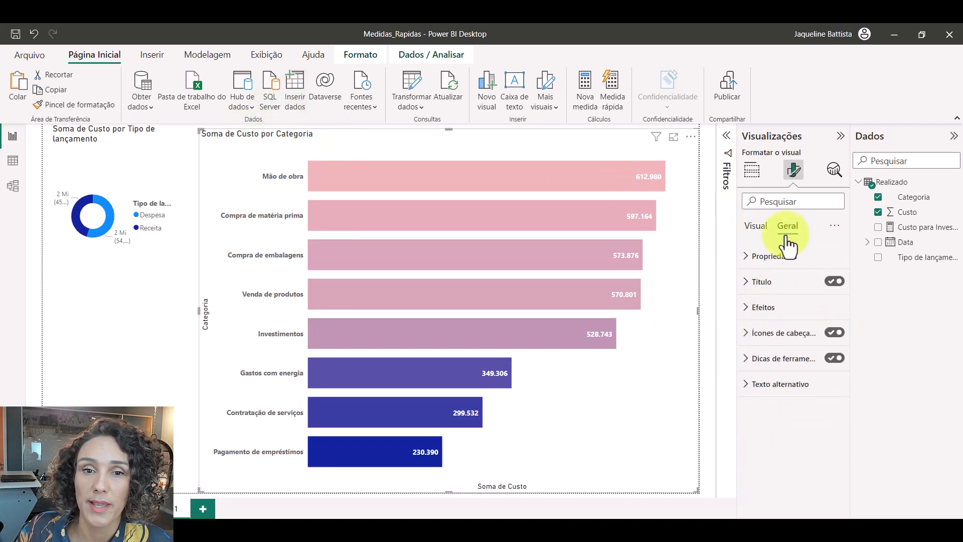
click(762, 281)
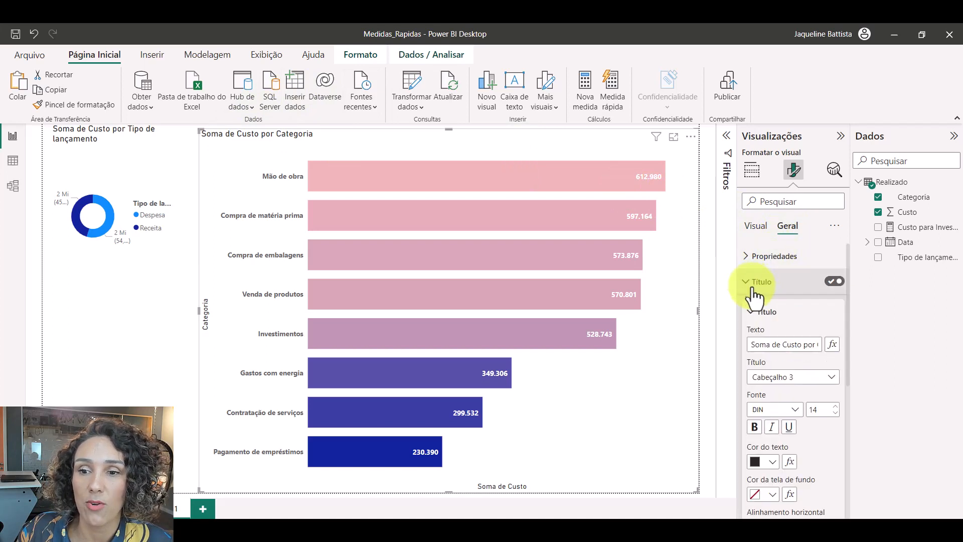
click(787, 346)
drag(783, 346, 690, 330)
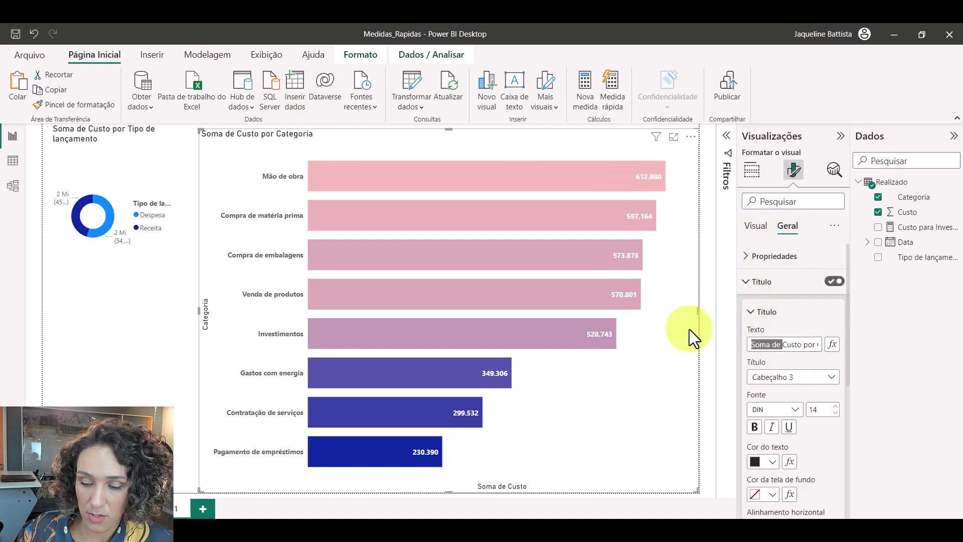
key(BackSpace)
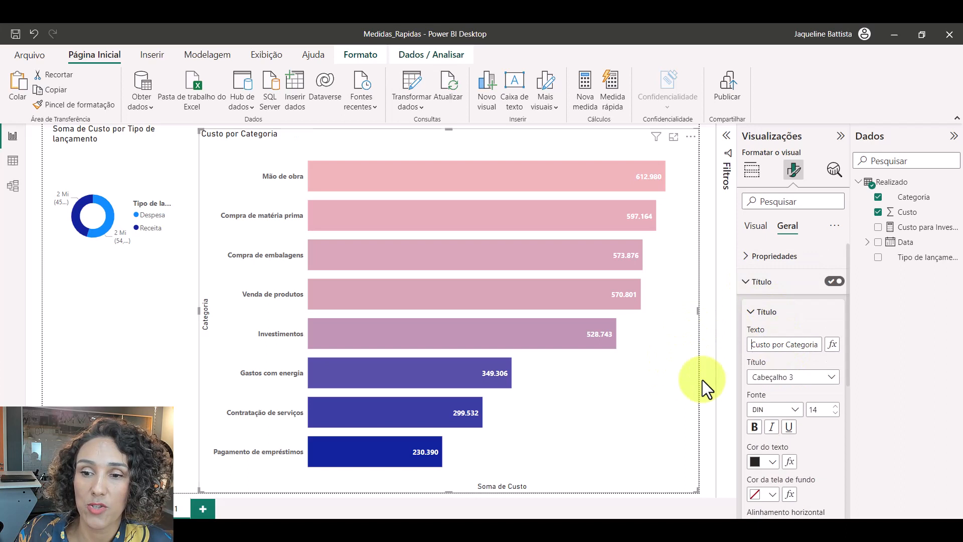
- Make the bar chart's title bold and its text color white
click(753, 427)
click(771, 463)
click(771, 465)
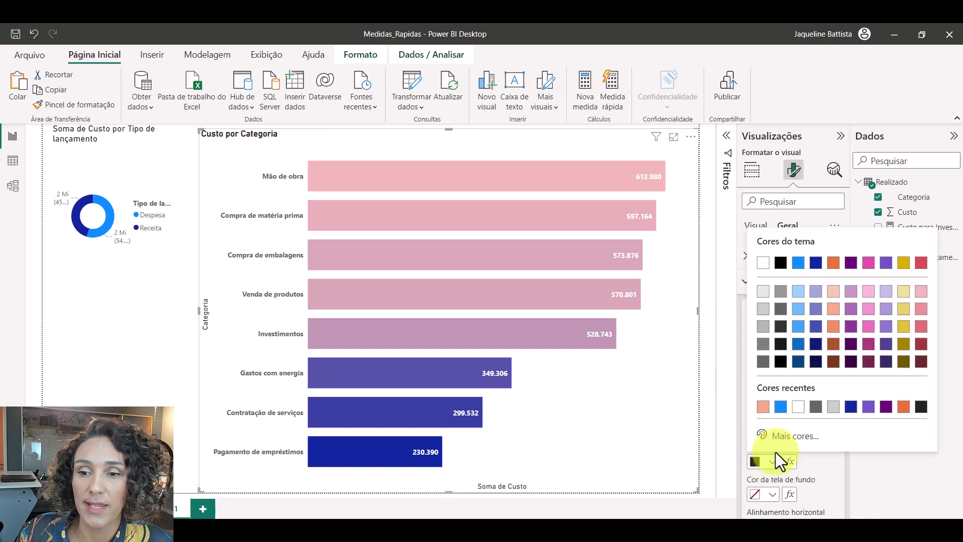
click(778, 418)
scroll(797, 429, down, 2)
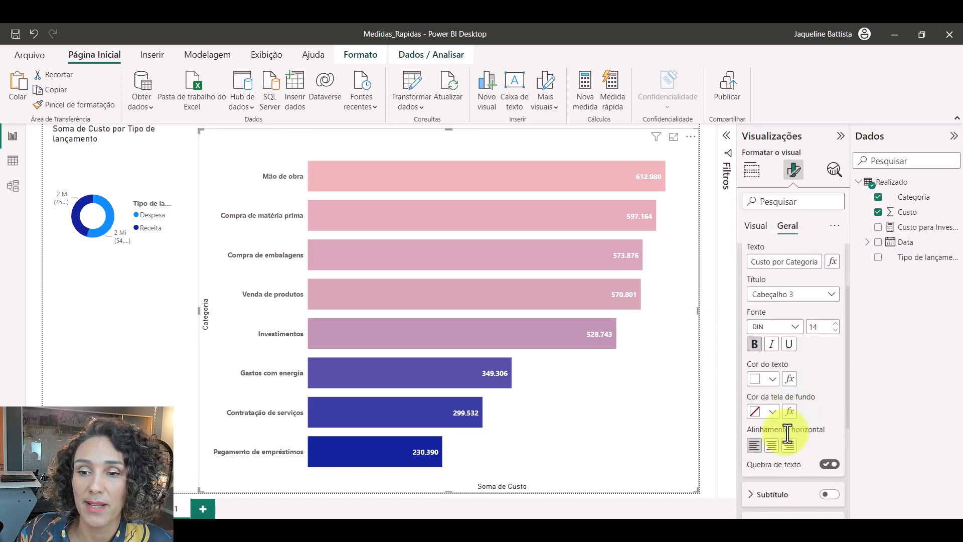
- Give the bar chart's title a dark gray background and center it horizontally
click(772, 412)
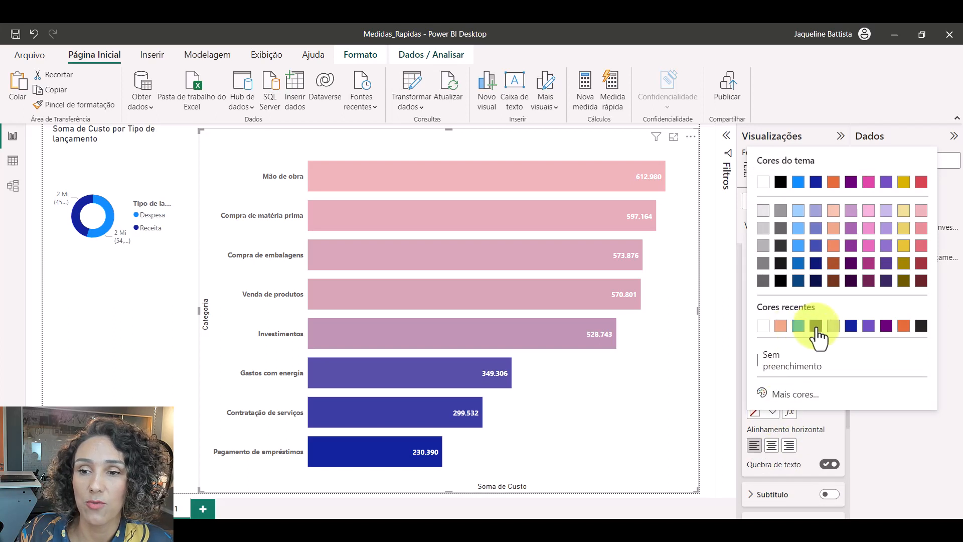
click(816, 326)
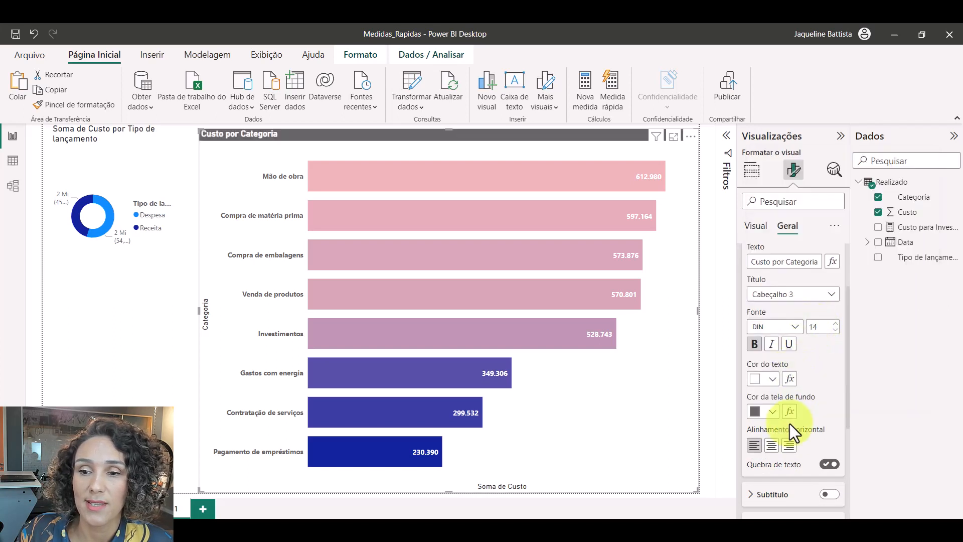
click(772, 445)
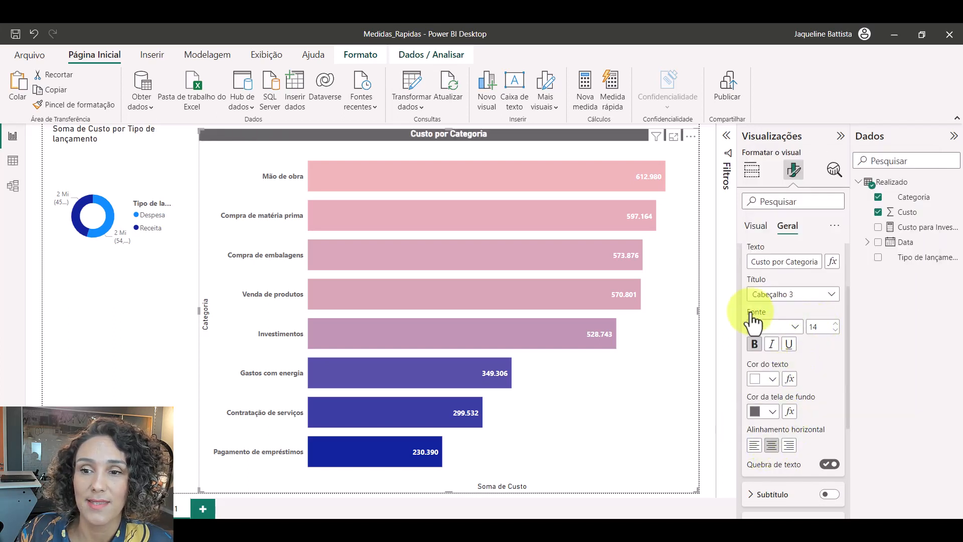
scroll(748, 236, up, 1)
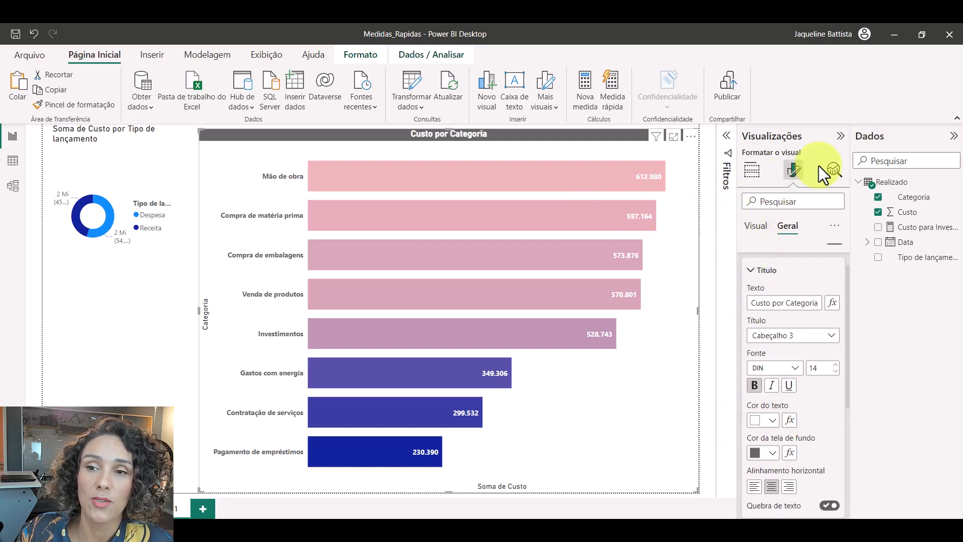
- Collapse the Visualizações and Dados panes, and test the donut's Despesa and Receita slices as highlights on the bar chart, clearing the selection at the end
click(840, 136)
click(953, 136)
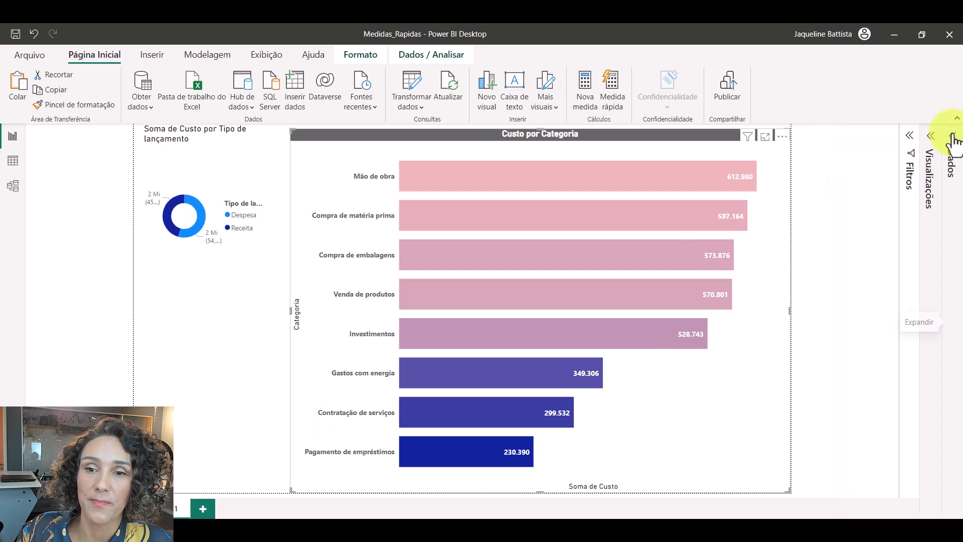
click(191, 229)
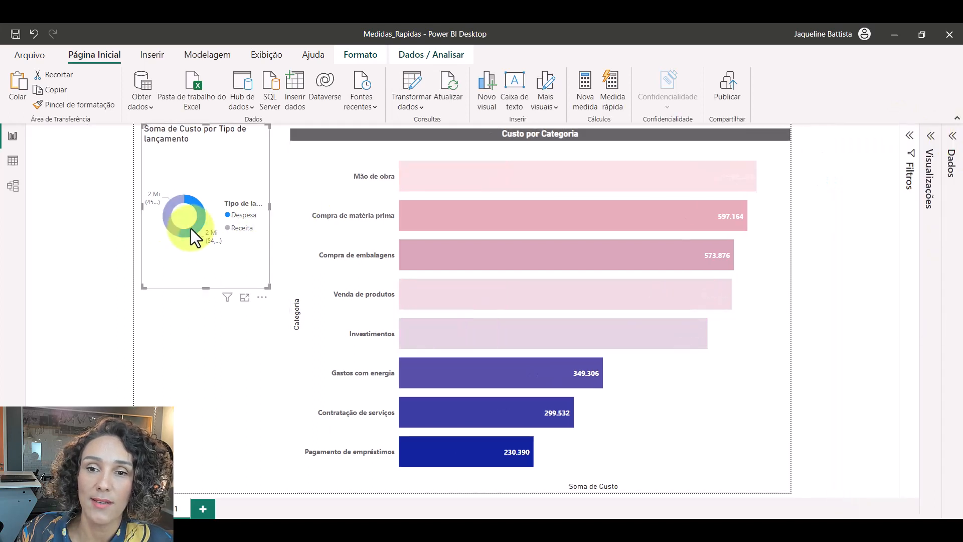
click(170, 227)
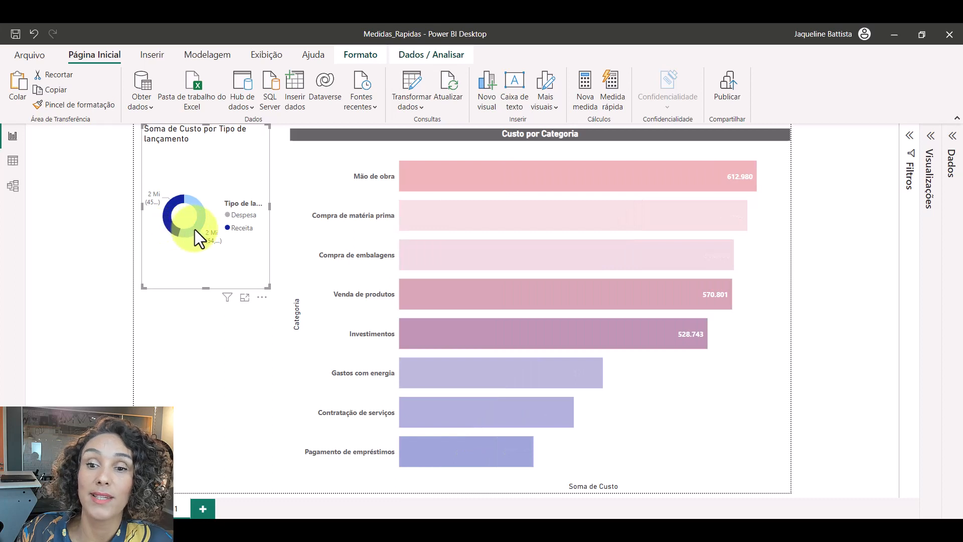
click(194, 229)
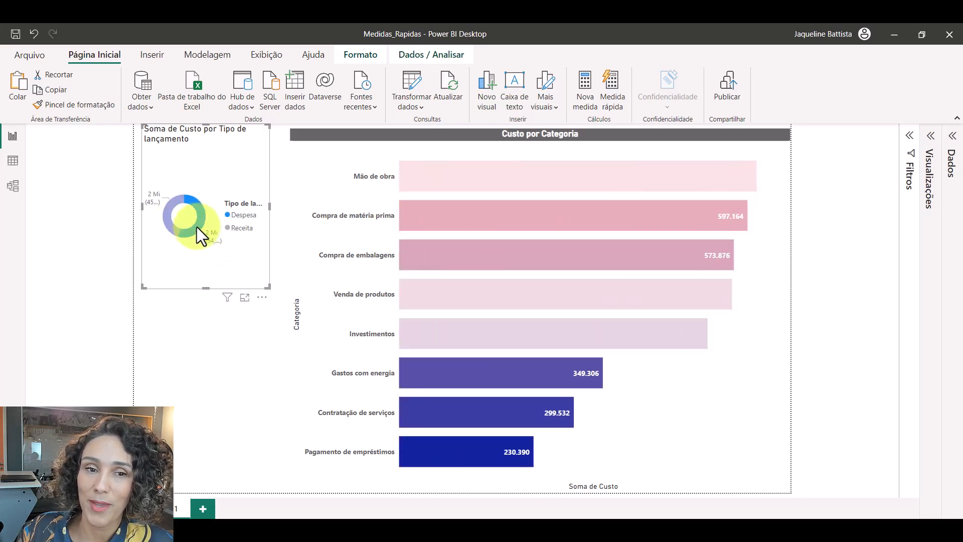
click(196, 226)
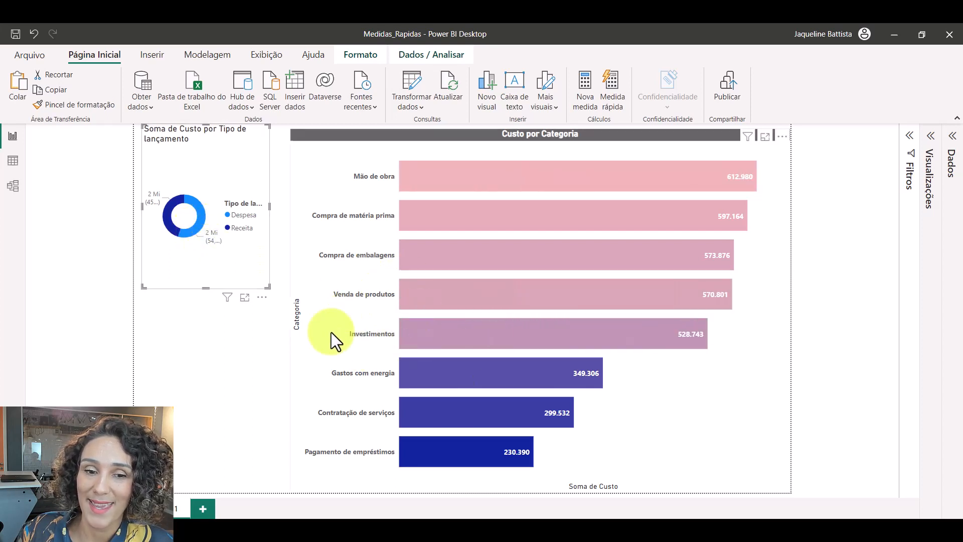